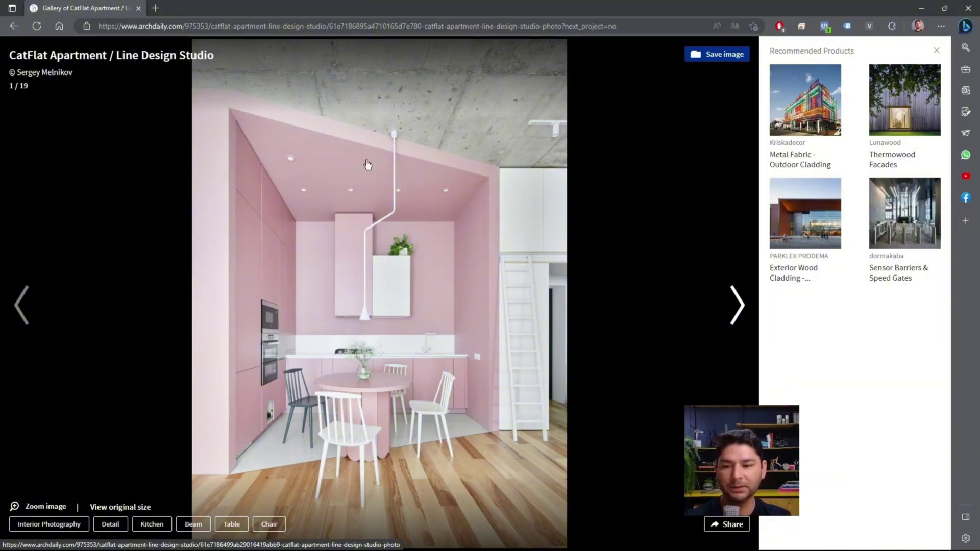
- Browse the CatFlat Apartment photo gallery to study the kitchen, living room, bedroom and bathroom reference images
{"action": "left_click", "coordinate": [544, 175]}
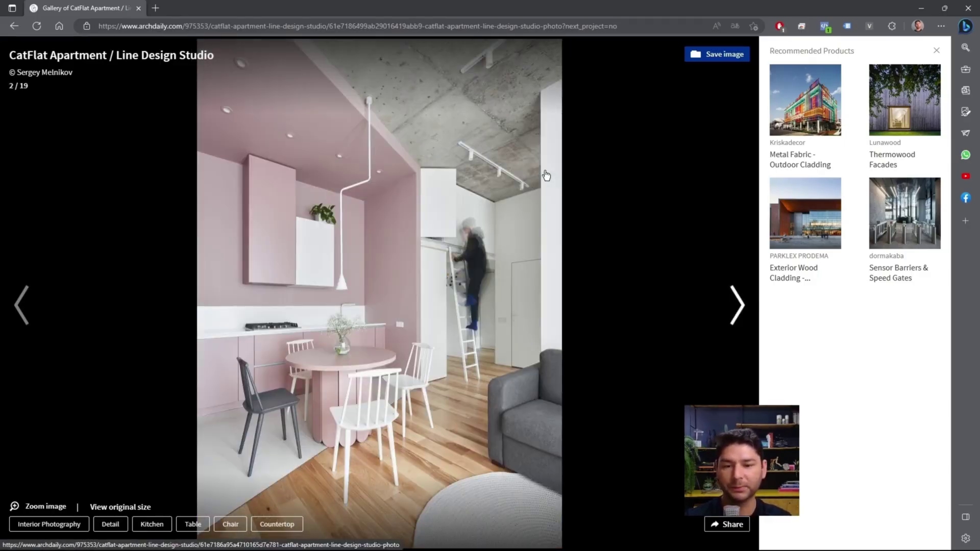
{"action": "key", "text": "Left"}
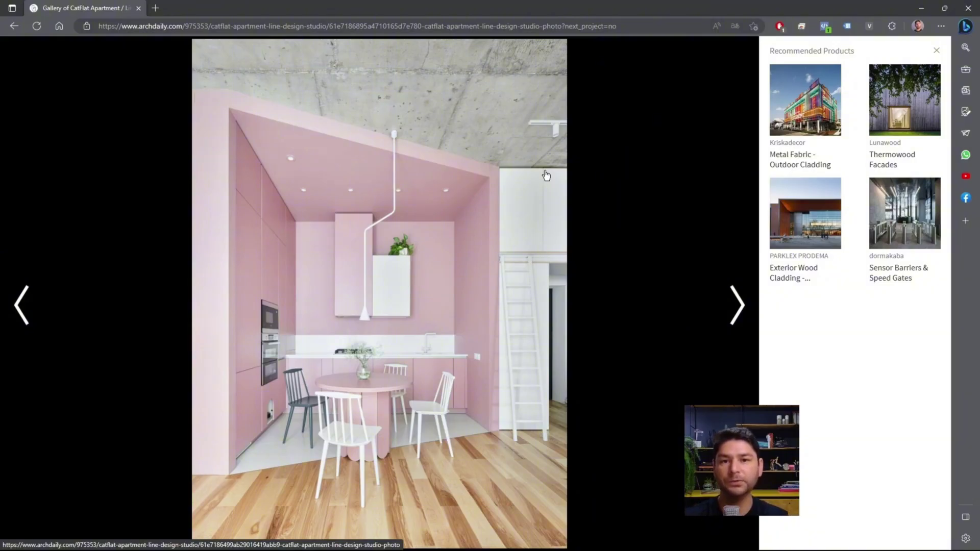
{"action": "left_click", "coordinate": [547, 175]}
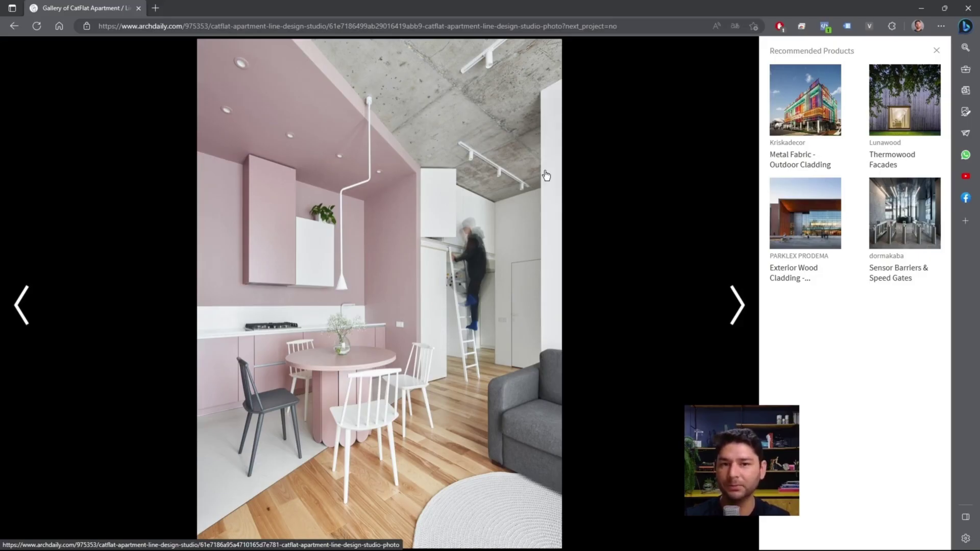
{"action": "left_click", "coordinate": [549, 174]}
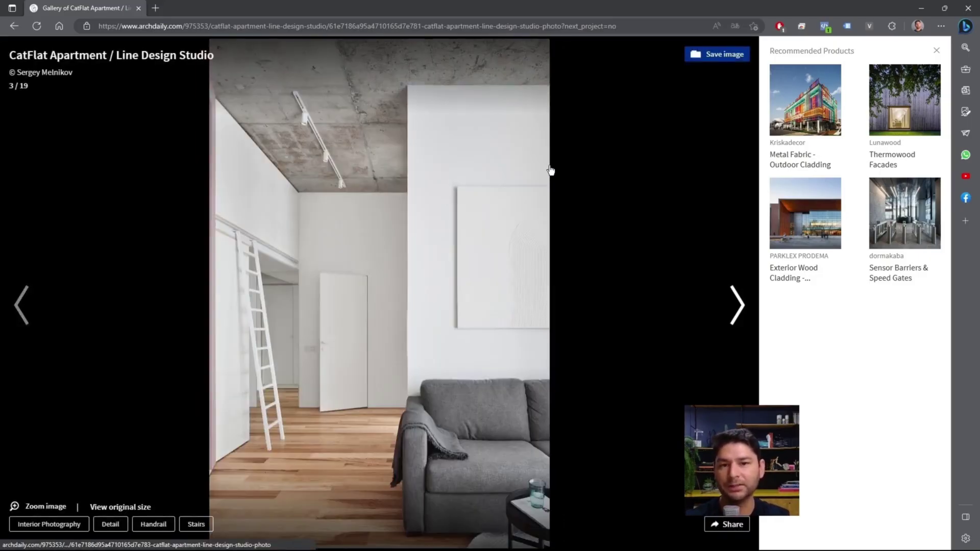
{"action": "left_click", "coordinate": [551, 173]}
{"action": "left_click", "coordinate": [551, 174]}
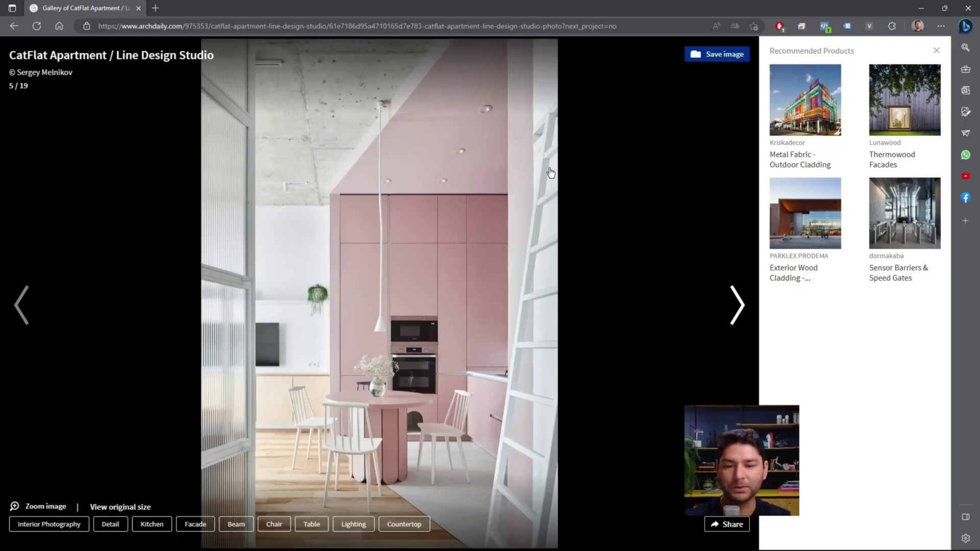
{"action": "left_click", "coordinate": [551, 172]}
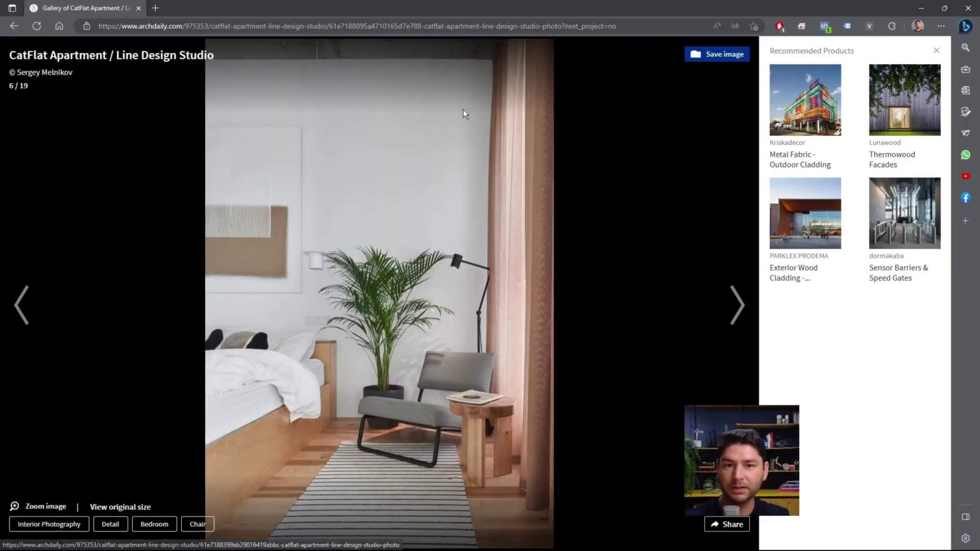
{"action": "left_click", "coordinate": [485, 134]}
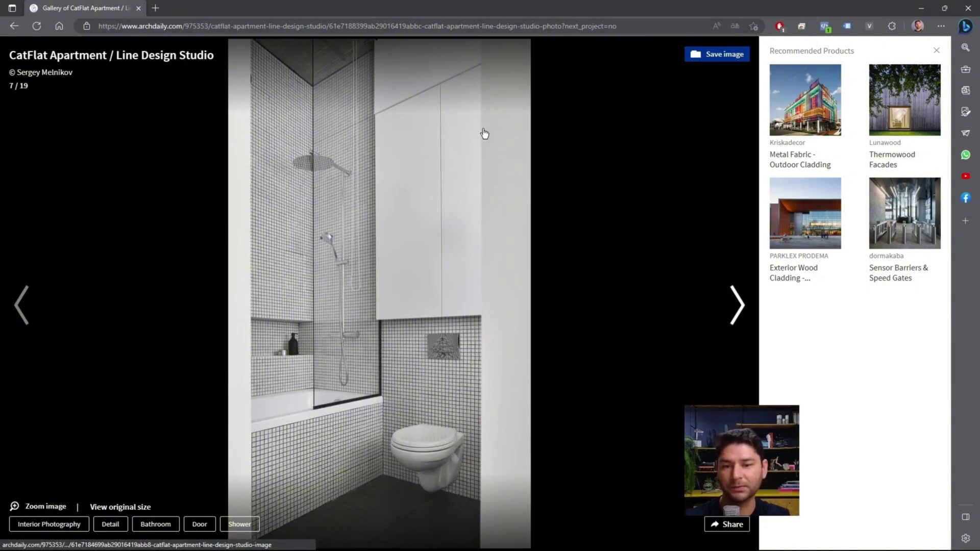
{"action": "left_click", "coordinate": [484, 133]}
{"action": "left_click", "coordinate": [484, 134]}
{"action": "left_click", "coordinate": [484, 134]}
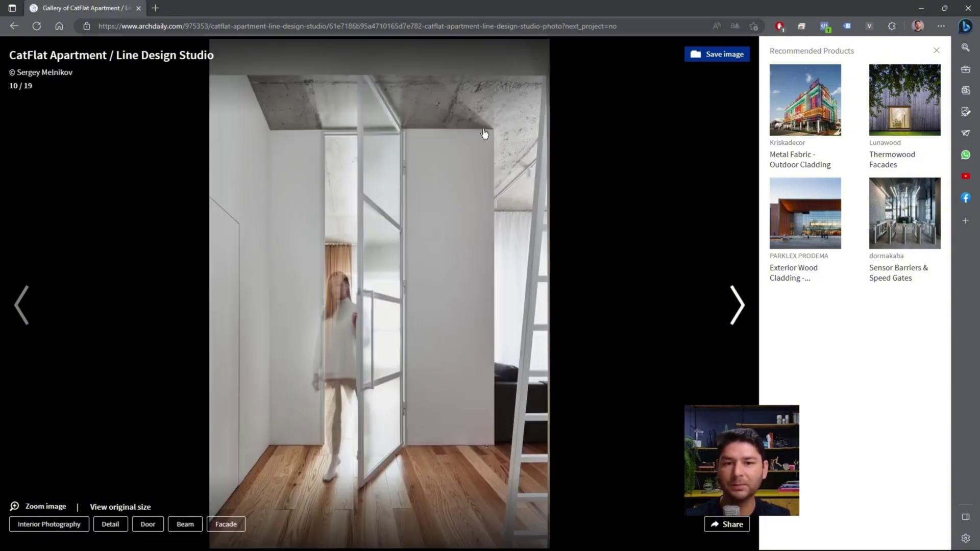
{"action": "left_click", "coordinate": [484, 134]}
{"action": "left_click", "coordinate": [484, 134]}
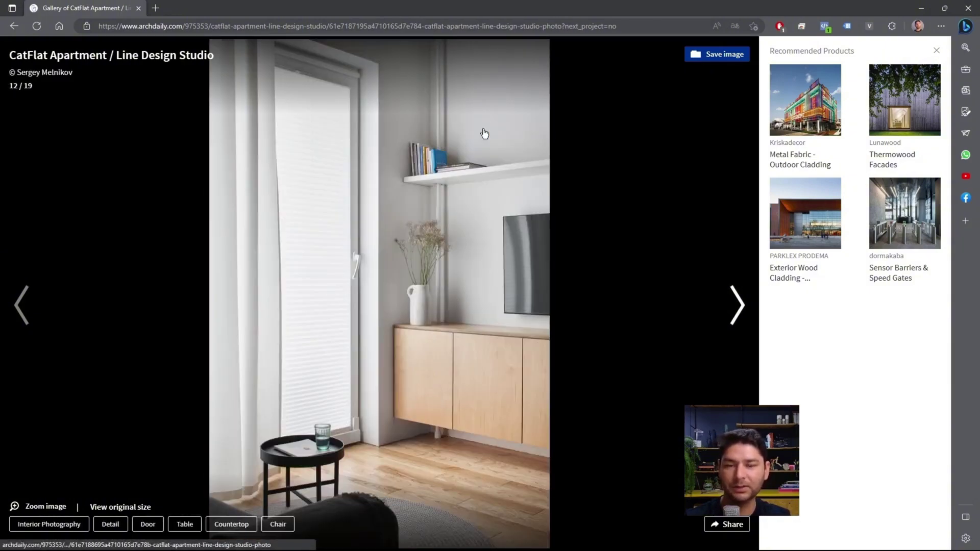
{"action": "left_click", "coordinate": [485, 134]}
{"action": "left_click", "coordinate": [484, 134]}
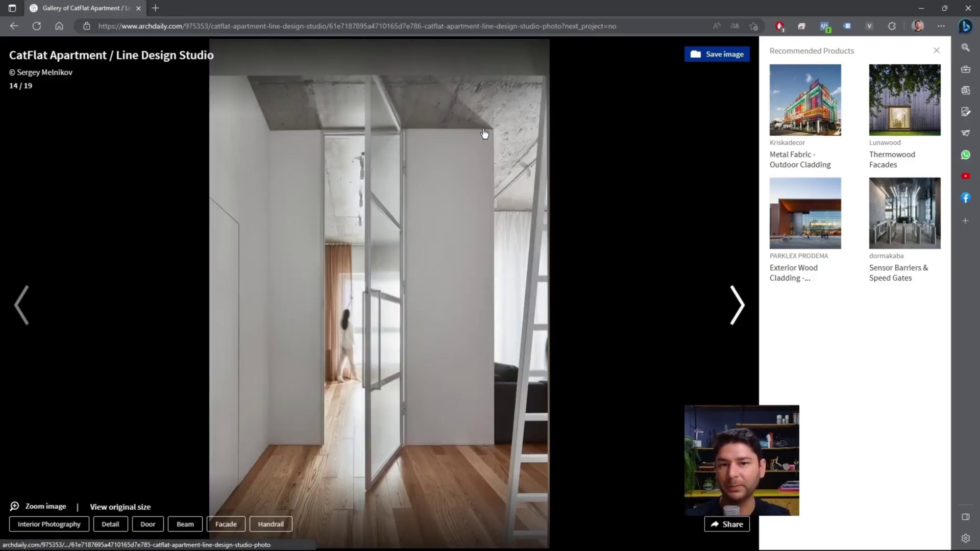
{"action": "left_click", "coordinate": [484, 134]}
{"action": "left_click", "coordinate": [485, 133]}
{"action": "left_click", "coordinate": [485, 134]}
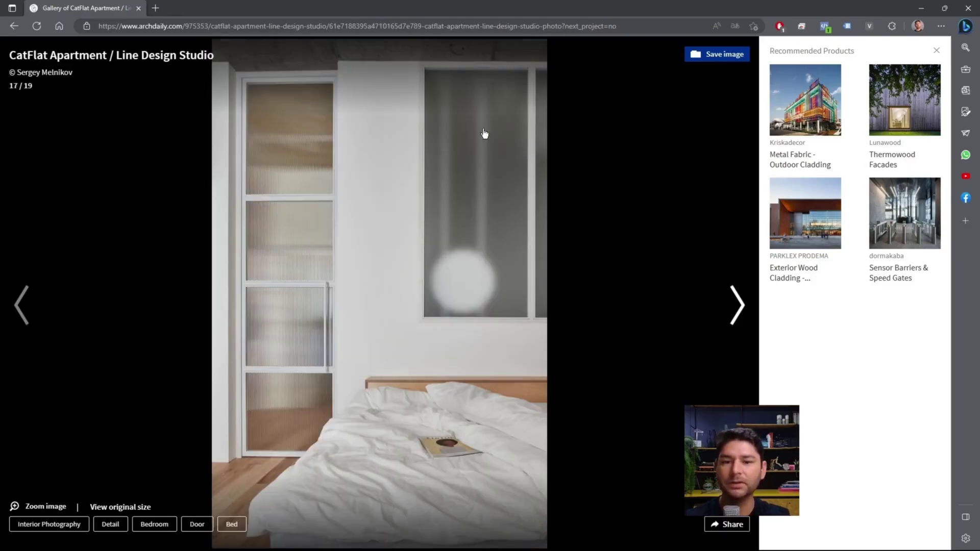
{"action": "left_click", "coordinate": [412, 128]}
{"action": "left_click", "coordinate": [500, 184]}
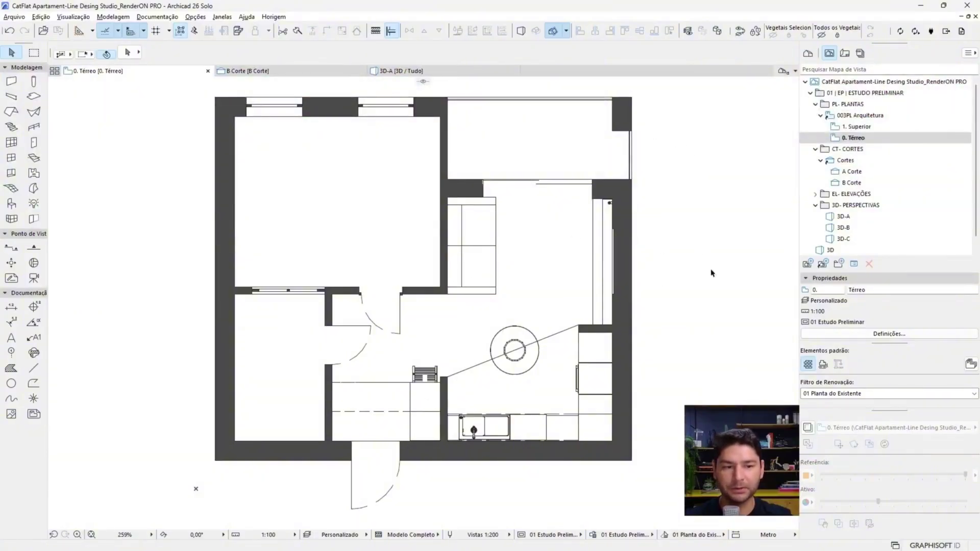
- Switch to the Archicad model, open the 3D-A and 3D-C perspectives, and examine the living-room sofa from several angles
{"action": "double_click", "coordinate": [864, 218]}
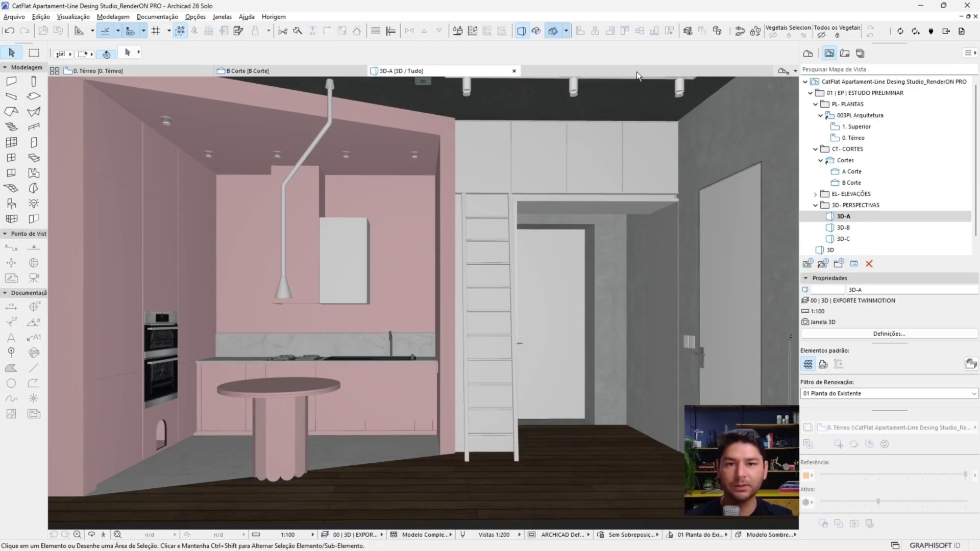
{"action": "left_click", "coordinate": [845, 240]}
{"action": "double_click", "coordinate": [846, 240]}
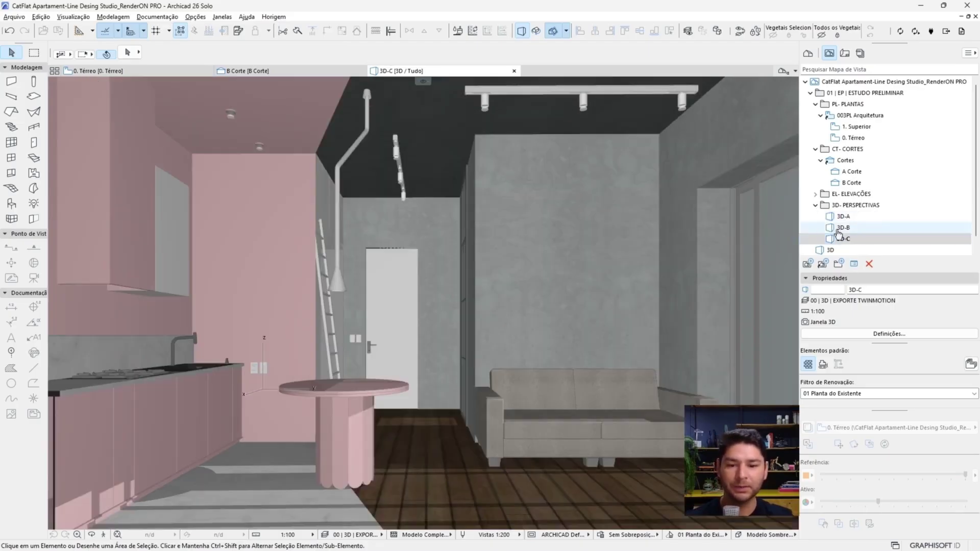
{"action": "scroll", "coordinate": [612, 395], "scroll_direction": "up", "scroll_amount": 3}
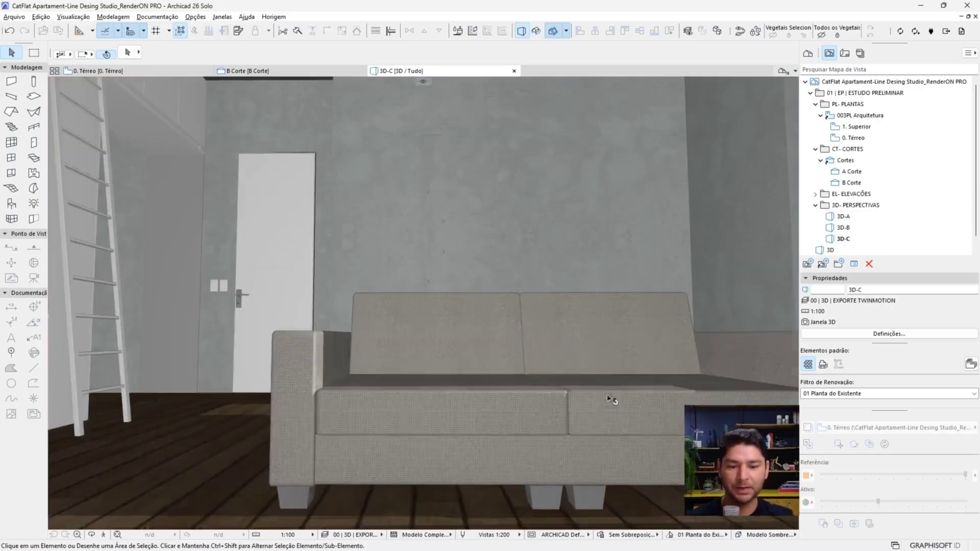
{"action": "middle_click_drag", "start_coordinate": [532, 332], "coordinate": [611, 395], "text": "shift"}
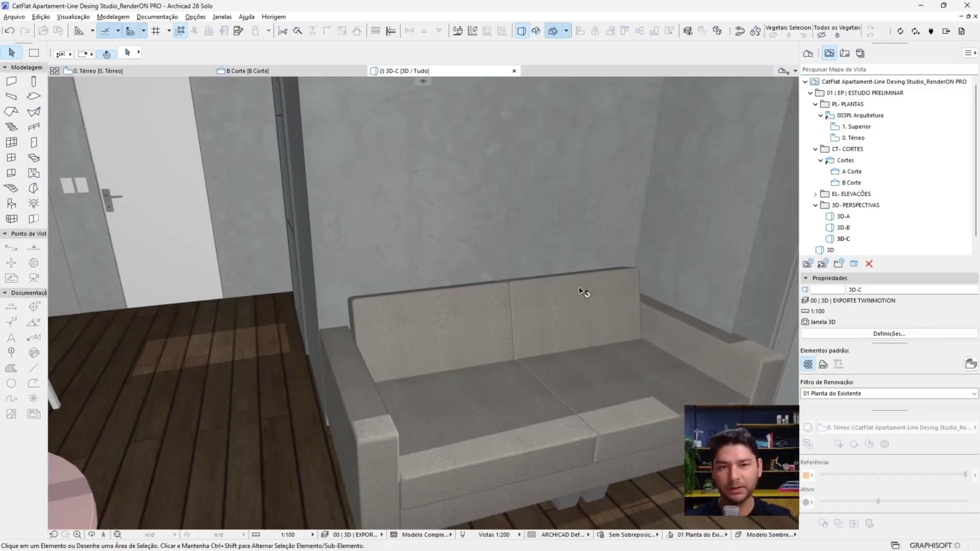
{"action": "middle_click_drag", "start_coordinate": [582, 286], "coordinate": [432, 252], "text": "shift"}
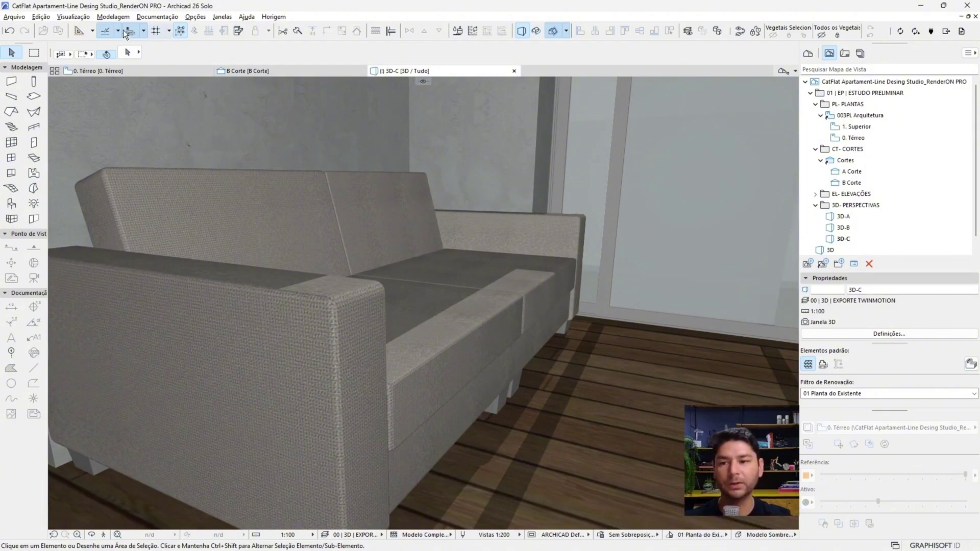
- Compare the sofa's representation in the Térreo floor plan with its geometry in the 3D-C perspective
{"action": "left_click", "coordinate": [120, 71]}
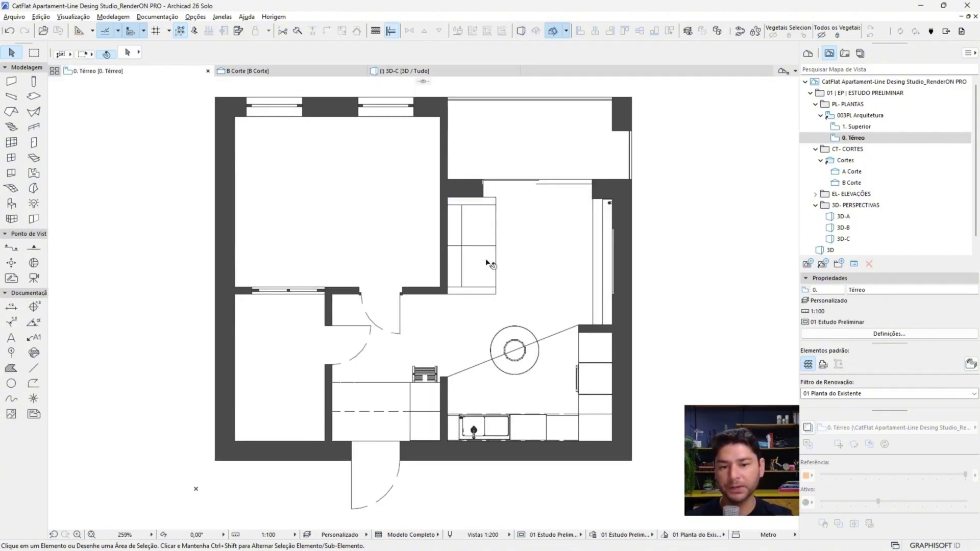
{"action": "left_click", "coordinate": [419, 71]}
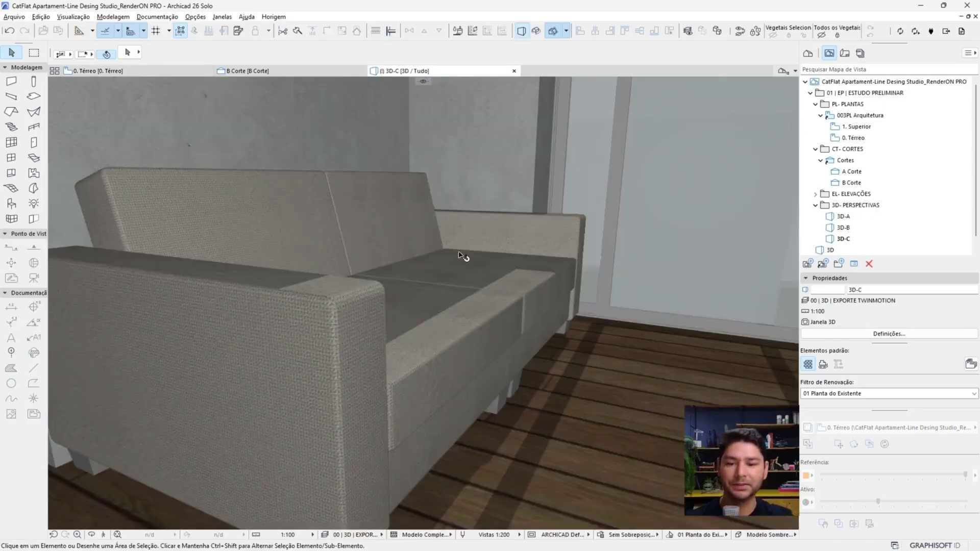
{"action": "scroll", "coordinate": [464, 257], "scroll_direction": "down", "scroll_amount": 5}
{"action": "middle_click_drag", "start_coordinate": [519, 256], "coordinate": [407, 255], "text": "shift"}
{"action": "scroll", "coordinate": [621, 259], "scroll_direction": "up", "scroll_amount": 5}
{"action": "middle_click_drag", "start_coordinate": [620, 262], "coordinate": [333, 234], "text": "shift"}
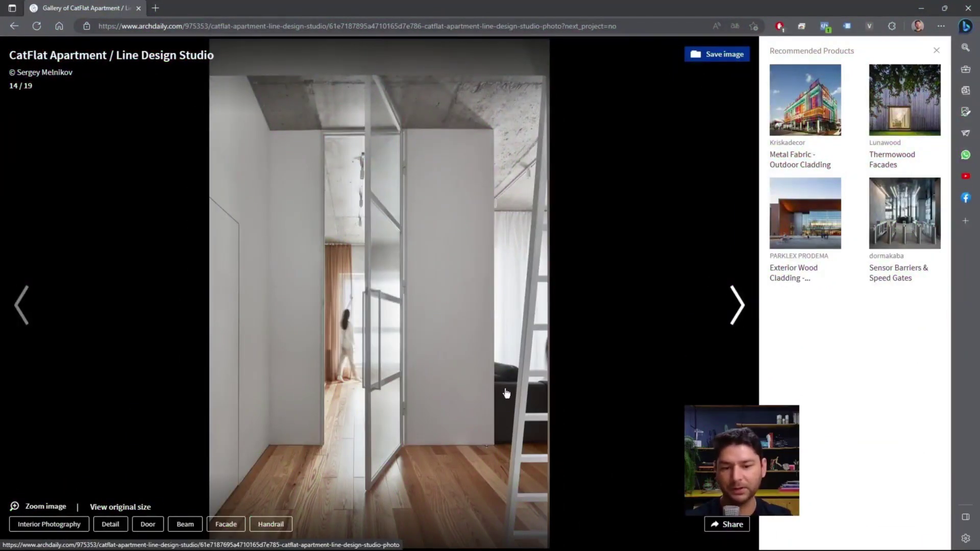
- Switch to the ArchDaily gallery and review the living-room photo showing the dark grey sofa beside the curtain
{"action": "key", "text": "Left"}
{"action": "key", "text": "Left"}
{"action": "key", "text": "Left"}
{"action": "key", "text": "Right"}
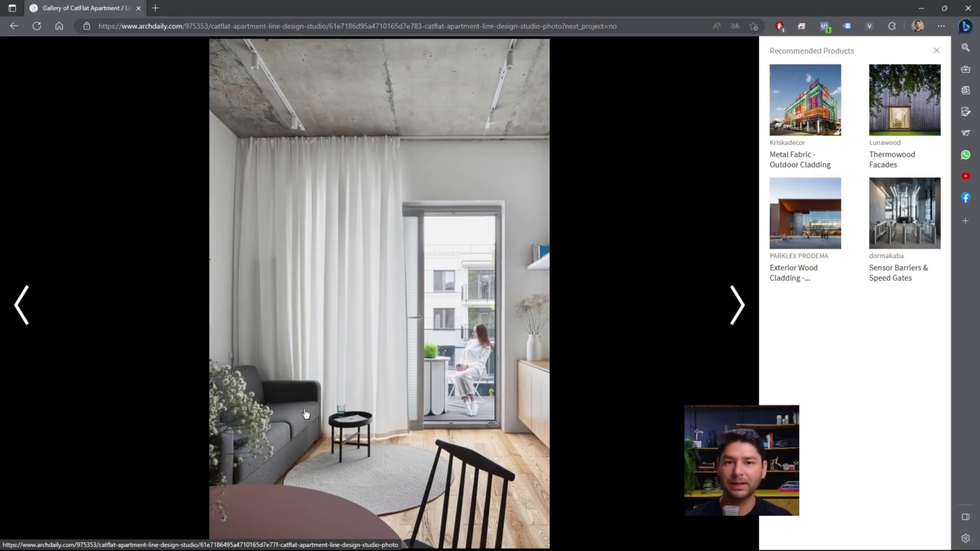
{"action": "mouse_move", "coordinate": [304, 408]}
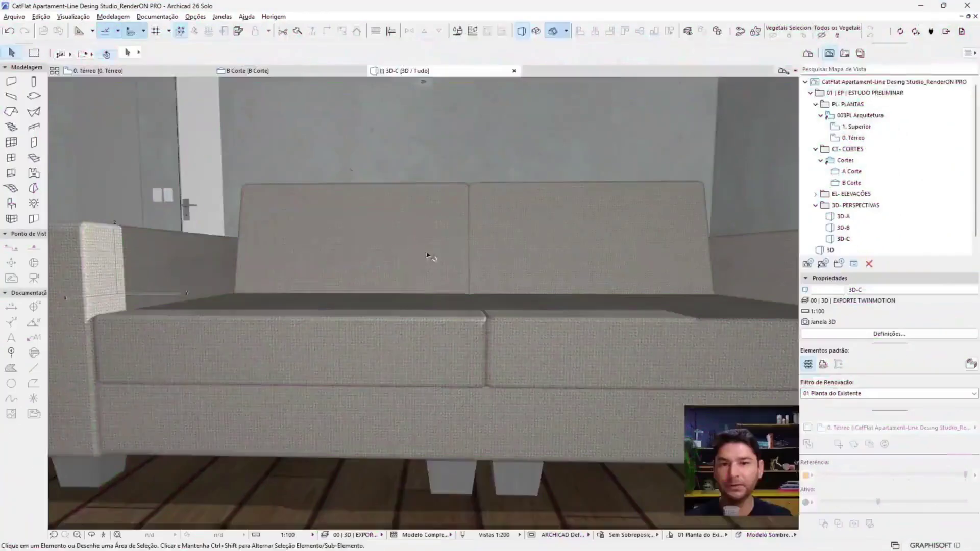
- Switch back to the Archicad model and inspect the sofa, round table and kitchen from several angles in 3D
{"action": "middle_click_drag", "start_coordinate": [429, 255], "coordinate": [549, 241], "text": "shift"}
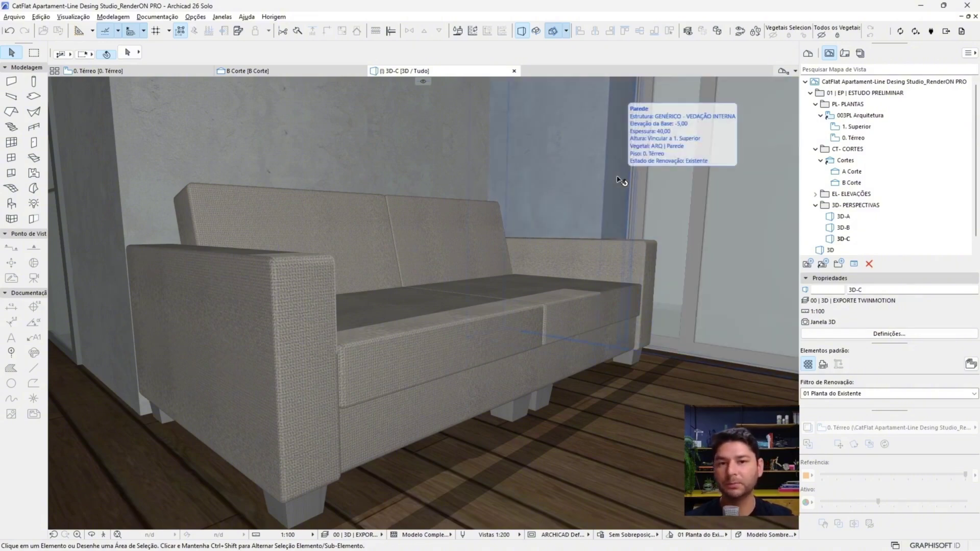
{"action": "middle_click_drag", "start_coordinate": [553, 183], "coordinate": [417, 242], "text": "shift"}
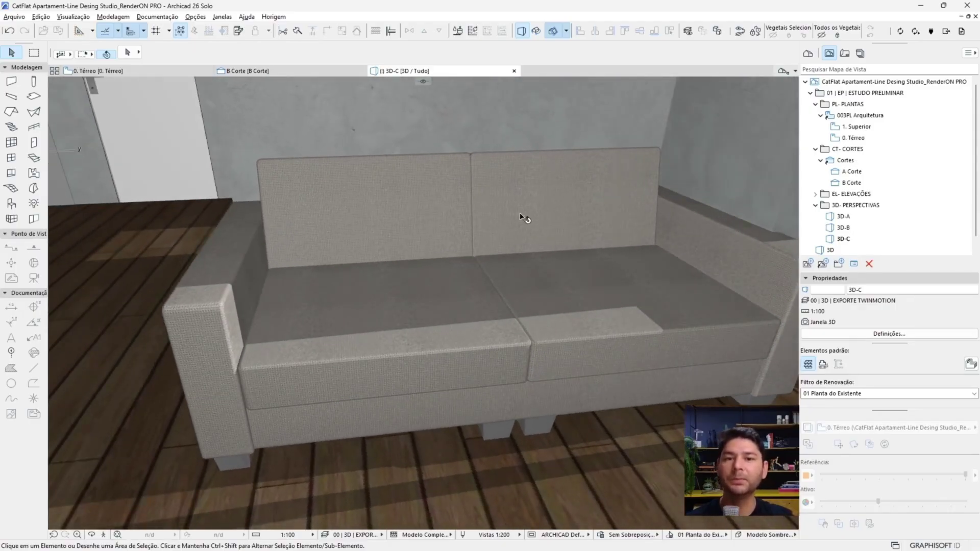
{"action": "middle_click_drag", "start_coordinate": [485, 240], "coordinate": [477, 203], "text": "shift"}
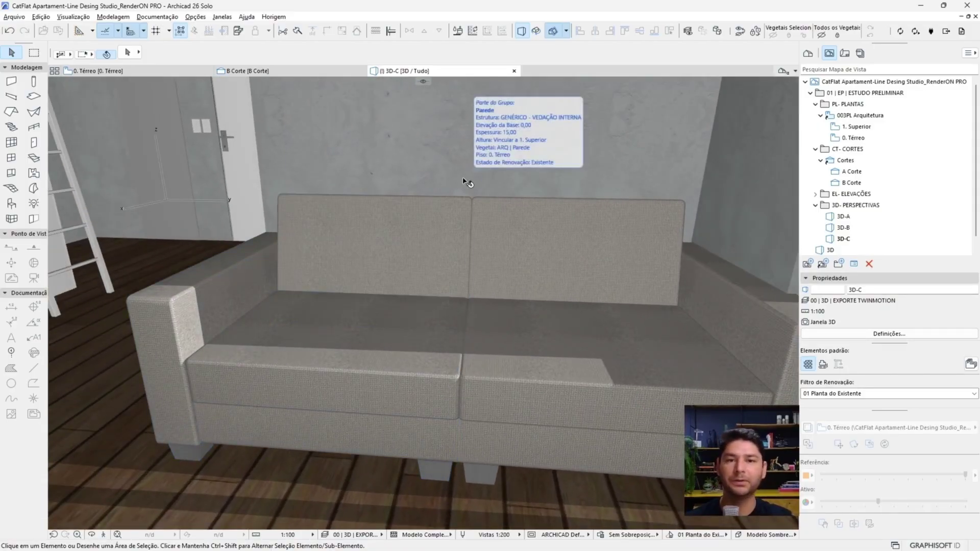
{"action": "middle_click_drag", "start_coordinate": [449, 204], "coordinate": [423, 219], "text": "shift"}
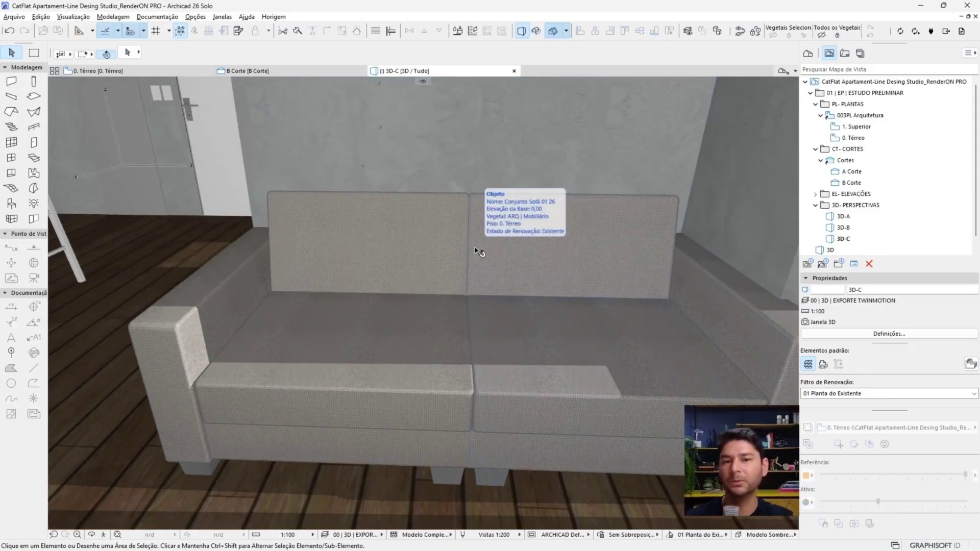
{"action": "left_click", "coordinate": [488, 220]}
{"action": "middle_click_drag", "start_coordinate": [393, 182], "coordinate": [573, 240], "text": "shift"}
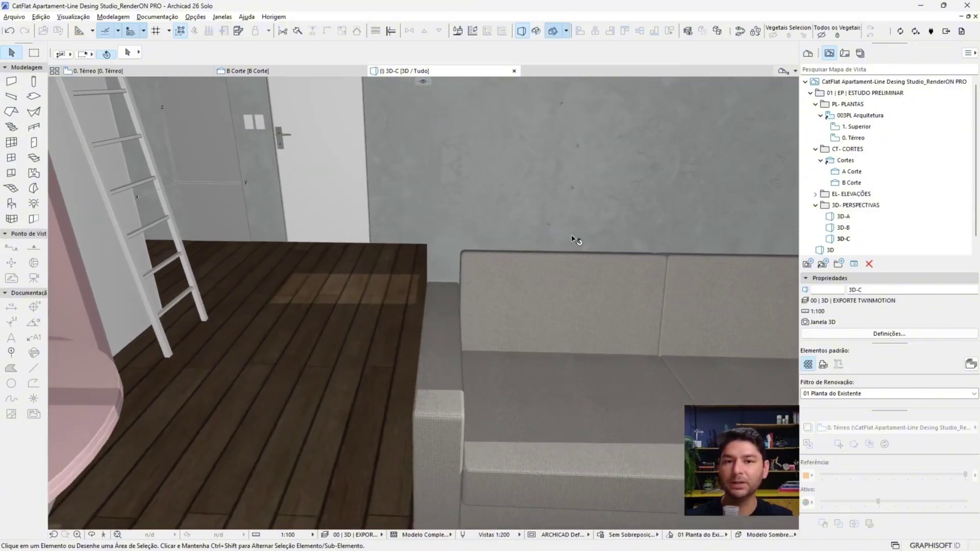
{"action": "middle_click_drag", "start_coordinate": [403, 192], "coordinate": [583, 239], "text": "shift"}
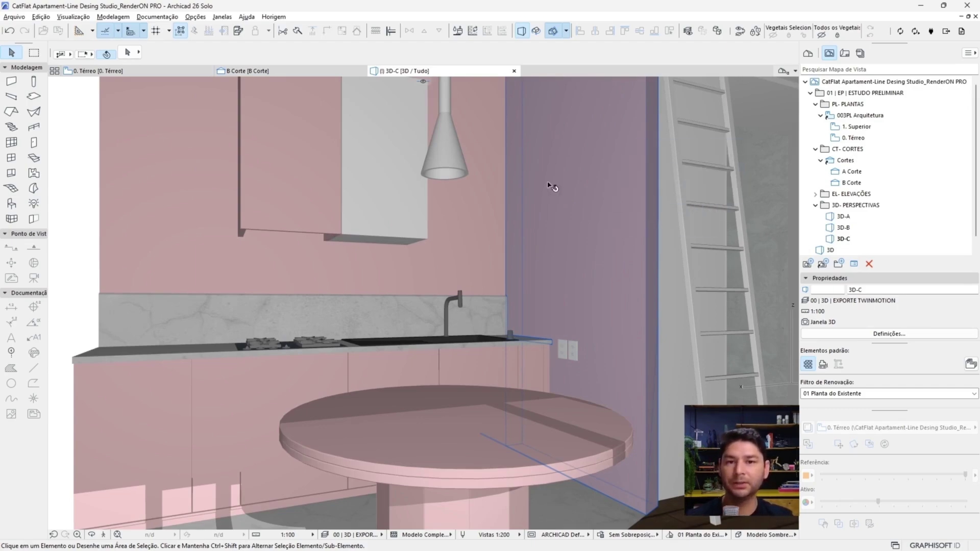
{"action": "scroll", "coordinate": [390, 176], "scroll_direction": "down", "scroll_amount": 5}
{"action": "middle_click_drag", "start_coordinate": [373, 184], "coordinate": [541, 221], "text": "shift"}
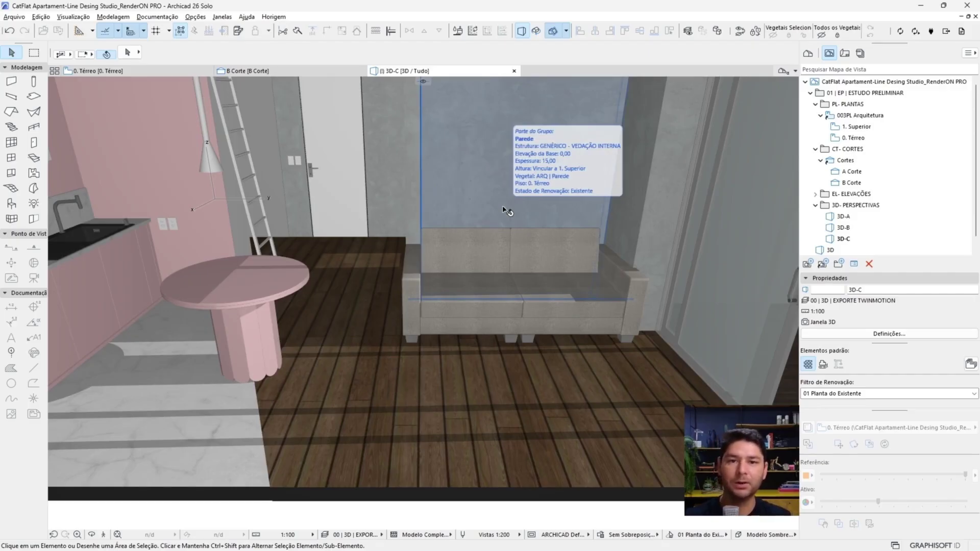
{"action": "middle_click_drag", "start_coordinate": [453, 205], "coordinate": [479, 215], "text": "shift"}
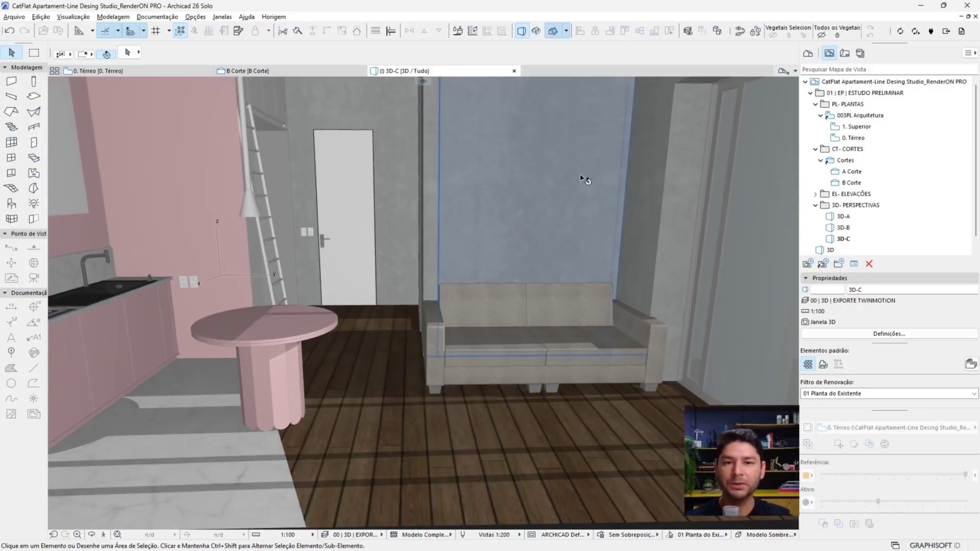
- Delete both halves of the sofa standing against the living-room wall in the 3D-C perspective
{"action": "mouse_move", "coordinate": [582, 179]}
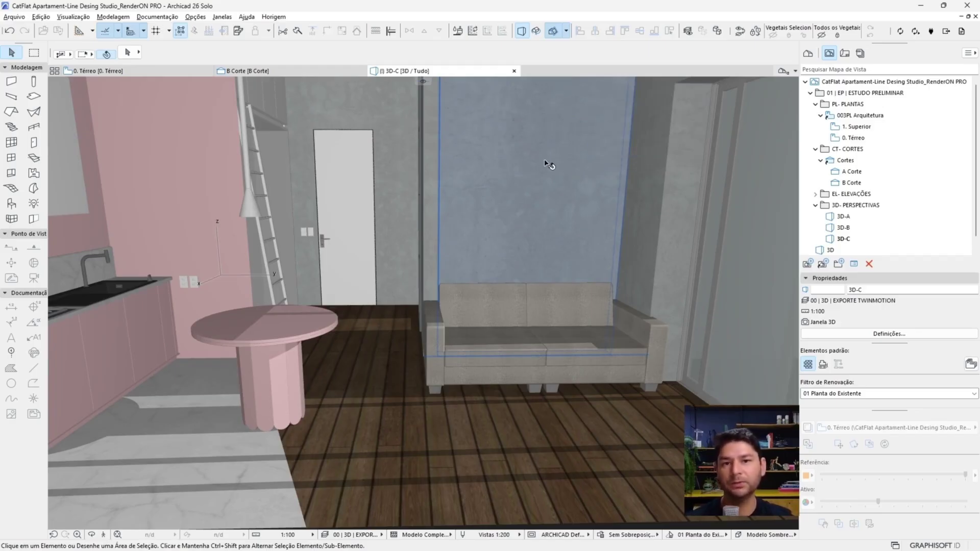
{"action": "mouse_move", "coordinate": [549, 164]}
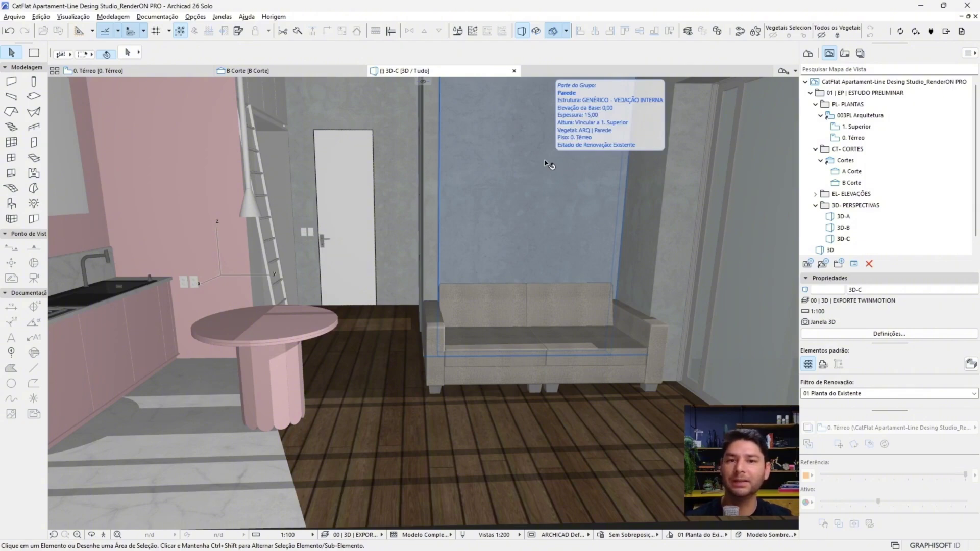
{"action": "left_click", "coordinate": [472, 336]}
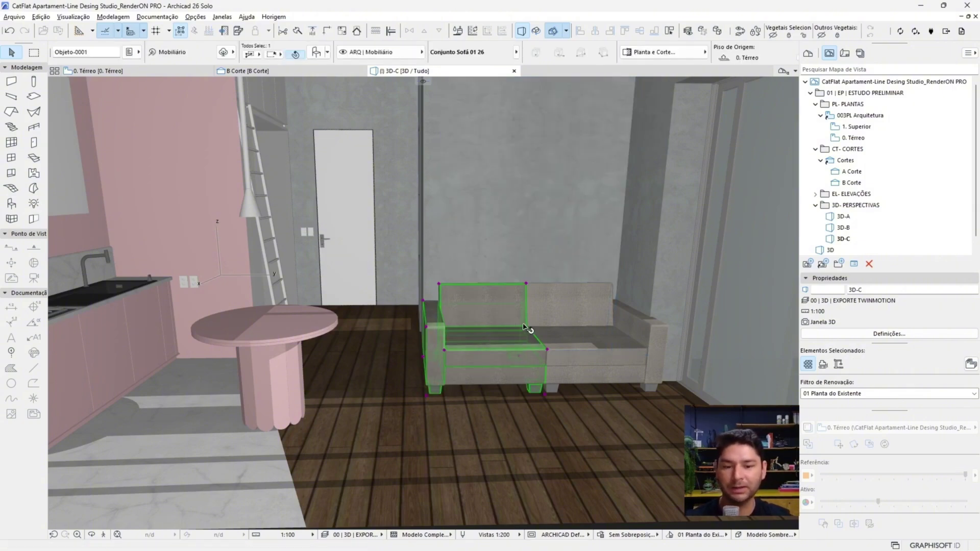
{"action": "key", "text": "Delete"}
{"action": "left_click", "coordinate": [562, 344]}
{"action": "key", "text": "Delete"}
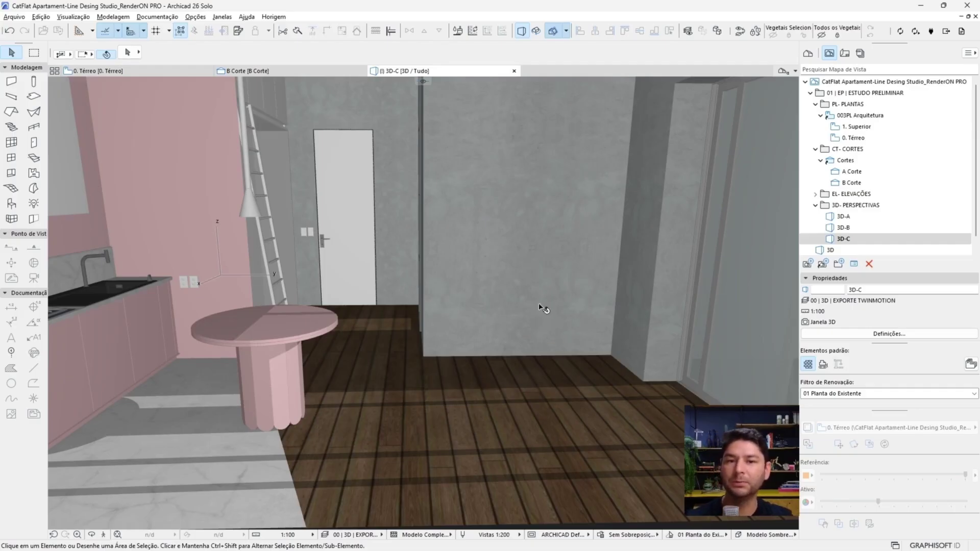
{"action": "scroll", "coordinate": [531, 270], "scroll_direction": "down", "scroll_amount": 3}
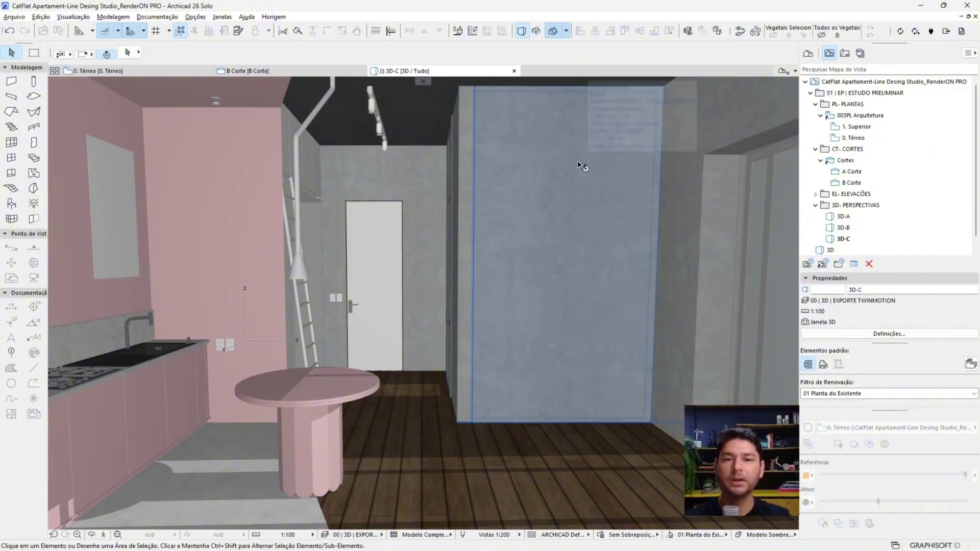
- Review the cutaway apartment in the 3D-C perspective, from the kitchen across the living room to the balcony railing
{"action": "scroll", "coordinate": [531, 201], "scroll_direction": "down", "scroll_amount": 5}
{"action": "middle_click_drag", "start_coordinate": [547, 229], "coordinate": [466, 260], "text": "shift"}
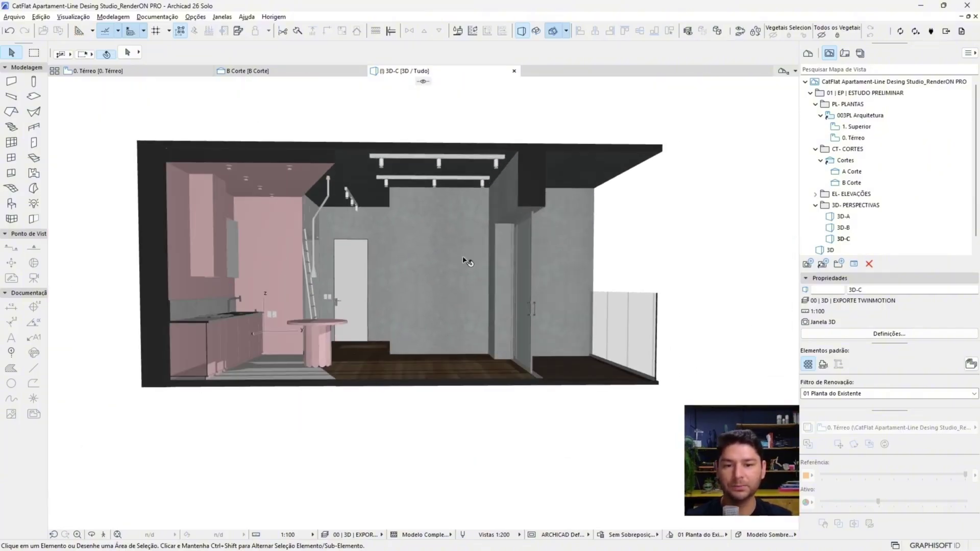
{"action": "scroll", "coordinate": [511, 235], "scroll_direction": "up", "scroll_amount": 3}
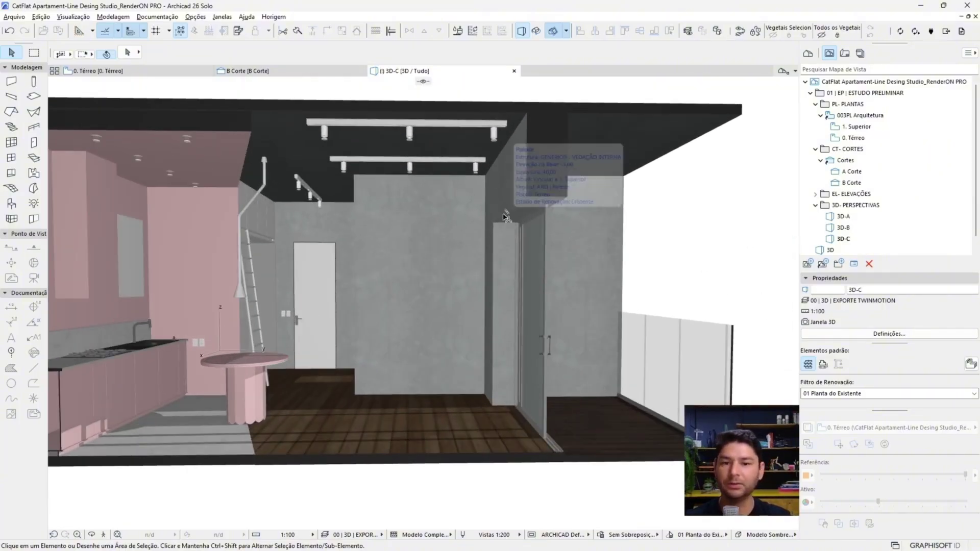
{"action": "scroll", "coordinate": [465, 206], "scroll_direction": "down", "scroll_amount": 3}
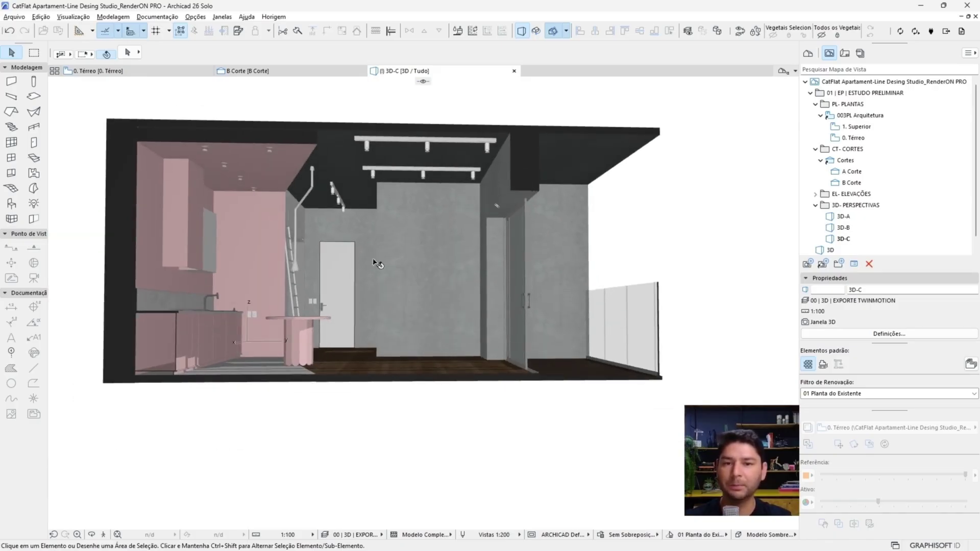
{"action": "middle_click_drag", "start_coordinate": [446, 203], "coordinate": [419, 259], "text": "shift"}
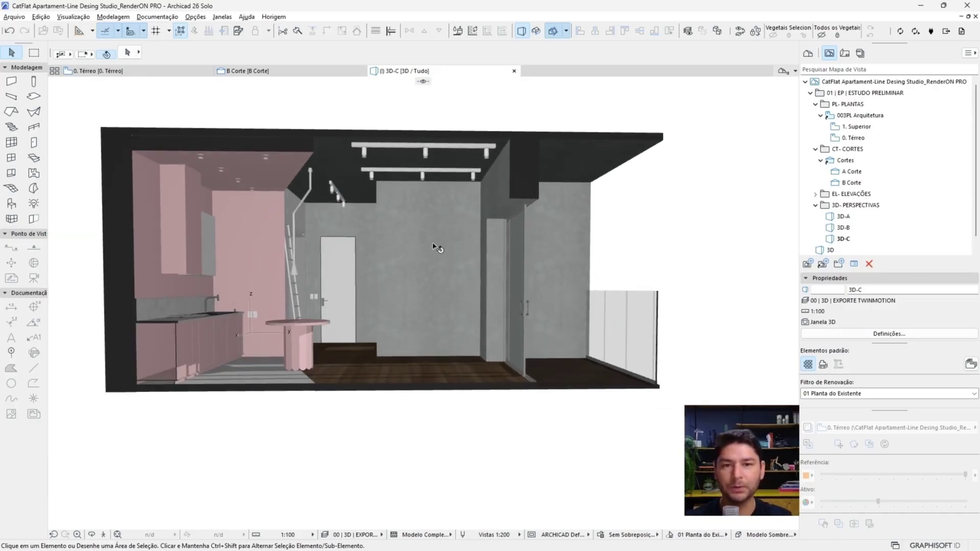
{"action": "left_click", "coordinate": [486, 241]}
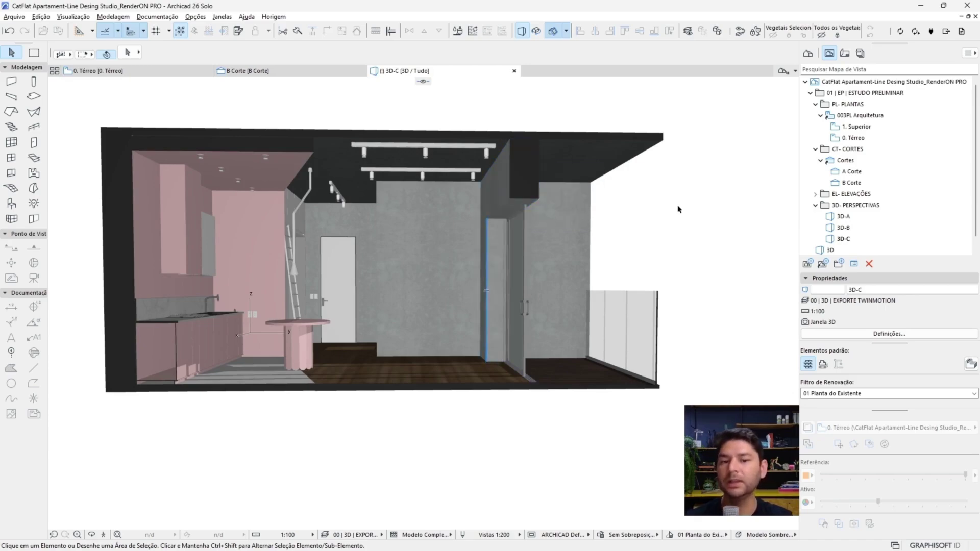
{"action": "scroll", "coordinate": [259, 207], "scroll_direction": "up", "scroll_amount": 2}
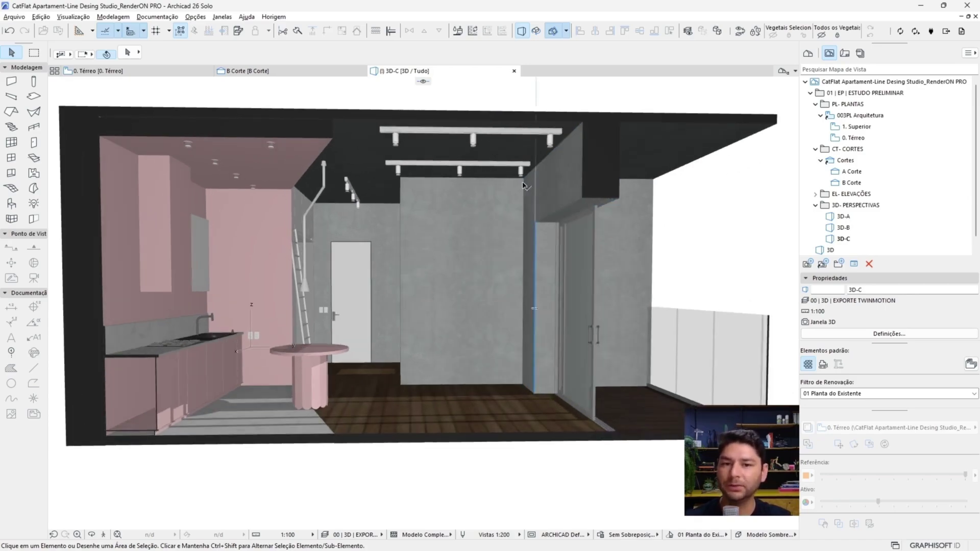
- Examine the pink kitchen, articulated pendant lamp and round table from the living-room side
{"action": "left_click_drag", "start_coordinate": [524, 183], "coordinate": [363, 185], "text": "shift"}
{"action": "middle_click_drag", "start_coordinate": [363, 186], "coordinate": [416, 194], "text": "shift"}
{"action": "scroll", "coordinate": [344, 241], "scroll_direction": "up", "scroll_amount": 3}
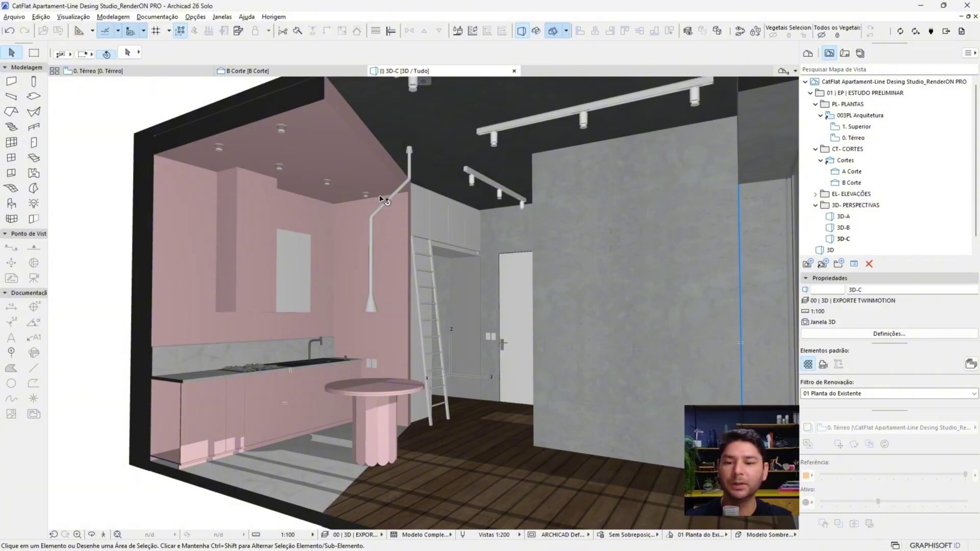
{"action": "scroll", "coordinate": [455, 222], "scroll_direction": "up", "scroll_amount": 2}
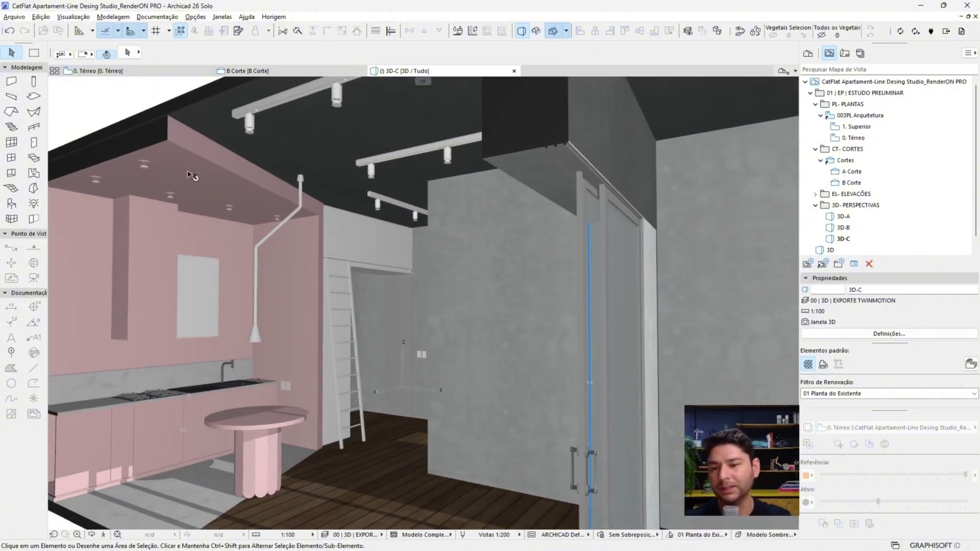
{"action": "mouse_move", "coordinate": [190, 175]}
{"action": "middle_mouse_down", "text": "shift"}
{"action": "mouse_move", "coordinate": [184, 170]}
{"action": "mouse_move", "coordinate": [200, 166]}
{"action": "middle_mouse_up", "text": "shift"}
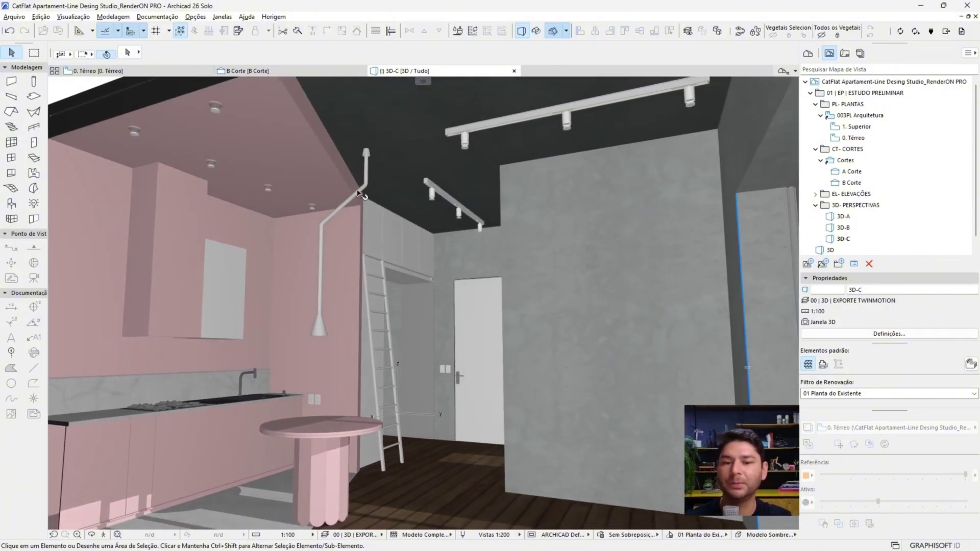
{"action": "middle_click_drag", "start_coordinate": [359, 193], "coordinate": [452, 225], "text": "shift"}
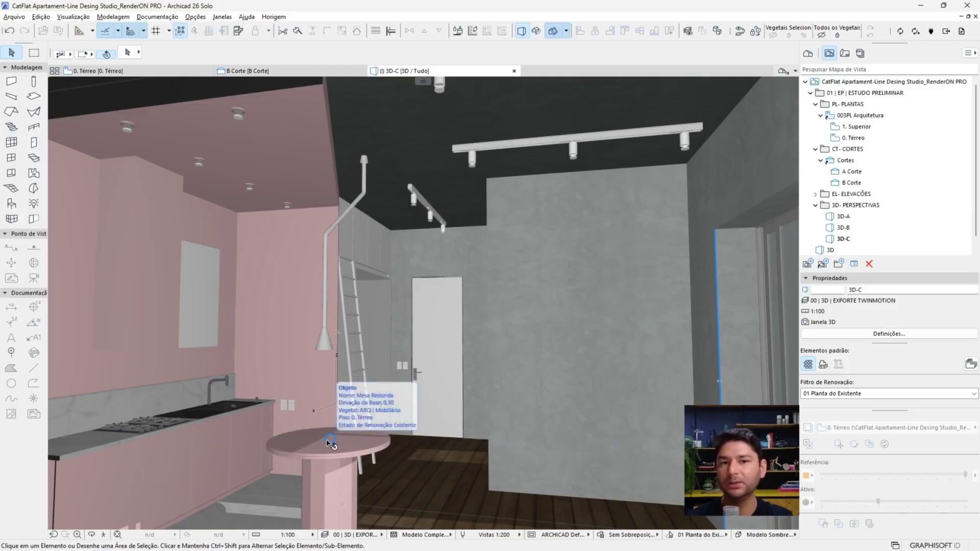
{"action": "middle_click_drag", "start_coordinate": [312, 340], "coordinate": [385, 293], "text": "shift"}
{"action": "middle_click_drag", "start_coordinate": [395, 334], "coordinate": [388, 294], "text": "shift"}
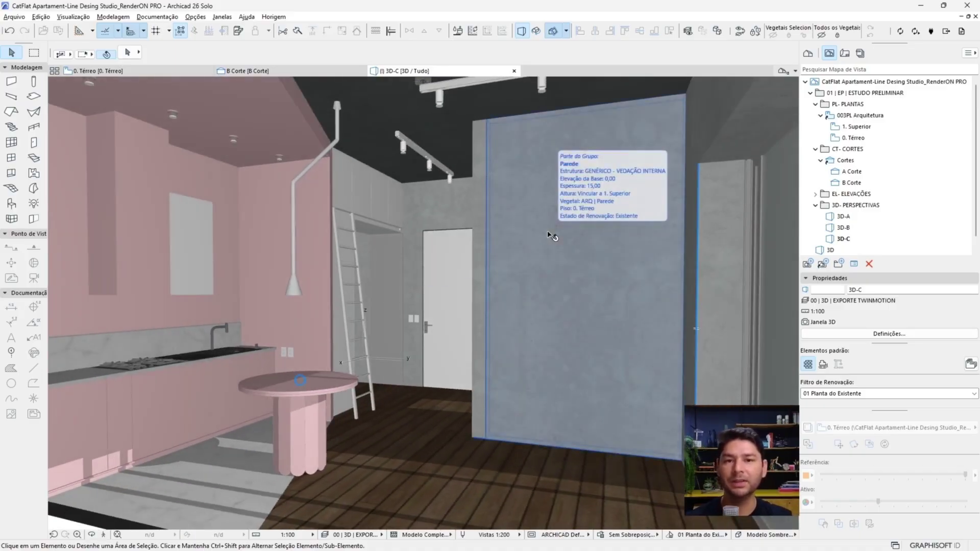
- Inspect the edge of the round tabletop and the ladder's rungs and upper rail up close
{"action": "scroll", "coordinate": [508, 240], "scroll_direction": "up", "scroll_amount": 5}
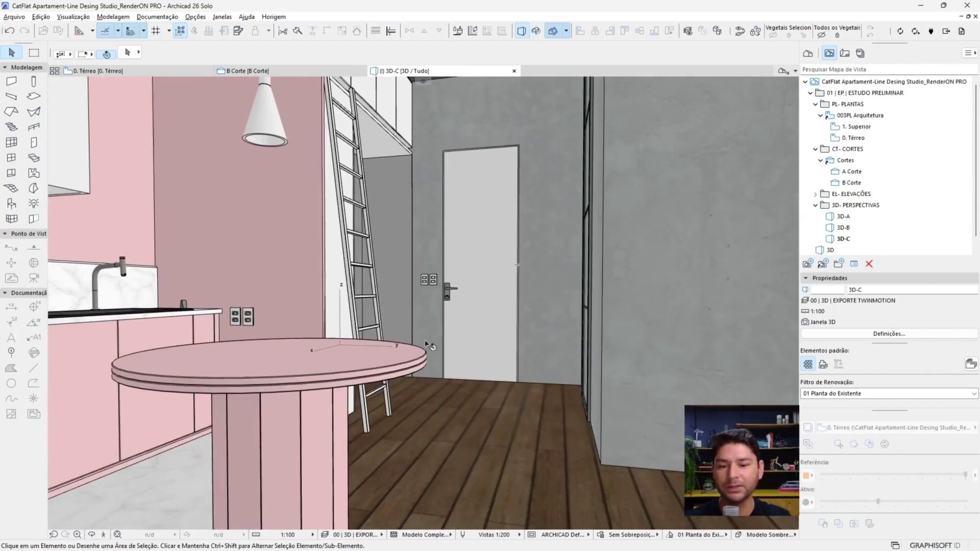
{"action": "left_click_drag", "start_coordinate": [418, 367], "coordinate": [477, 375]}
{"action": "scroll", "coordinate": [477, 375], "scroll_direction": "up", "scroll_amount": 5}
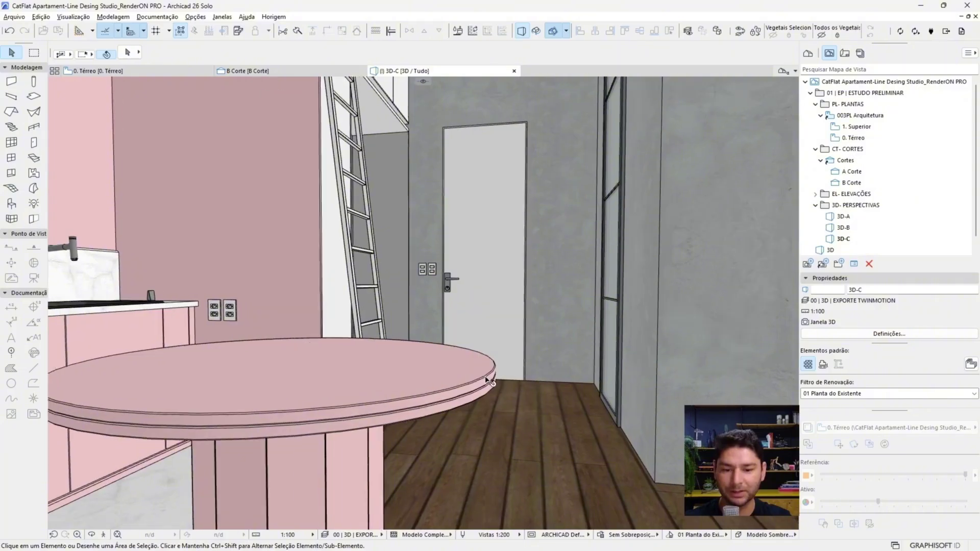
{"action": "scroll", "coordinate": [491, 381], "scroll_direction": "up", "scroll_amount": 1}
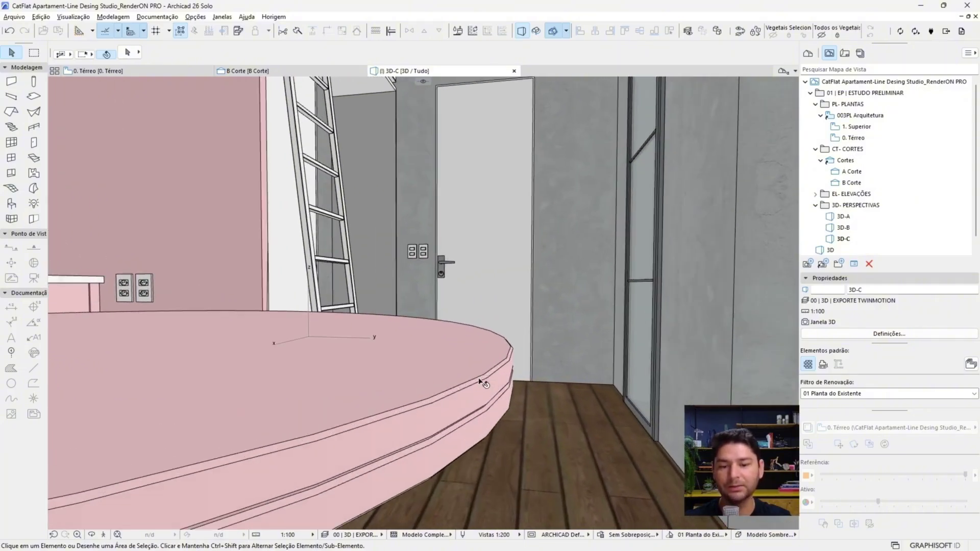
{"action": "middle_click_drag", "start_coordinate": [476, 325], "coordinate": [512, 477]}
{"action": "scroll", "coordinate": [353, 240], "scroll_direction": "up", "scroll_amount": 5}
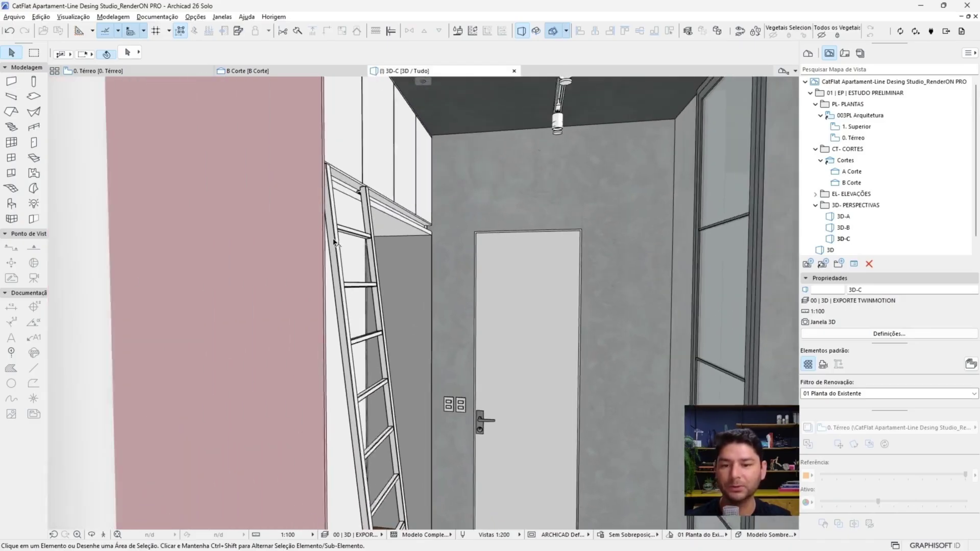
{"action": "scroll", "coordinate": [357, 230], "scroll_direction": "down", "scroll_amount": 2}
{"action": "scroll", "coordinate": [357, 231], "scroll_direction": "up", "scroll_amount": 2}
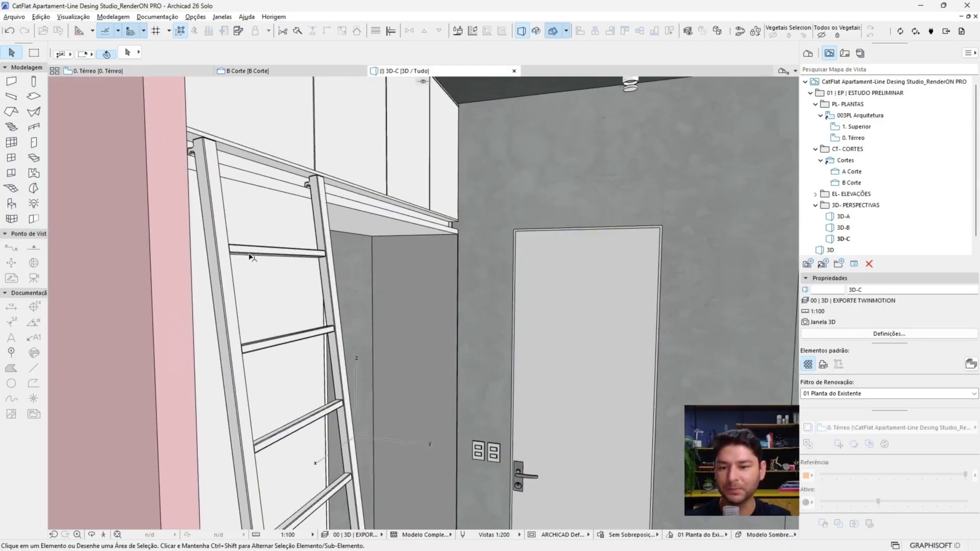
{"action": "scroll", "coordinate": [214, 252], "scroll_direction": "up", "scroll_amount": 2}
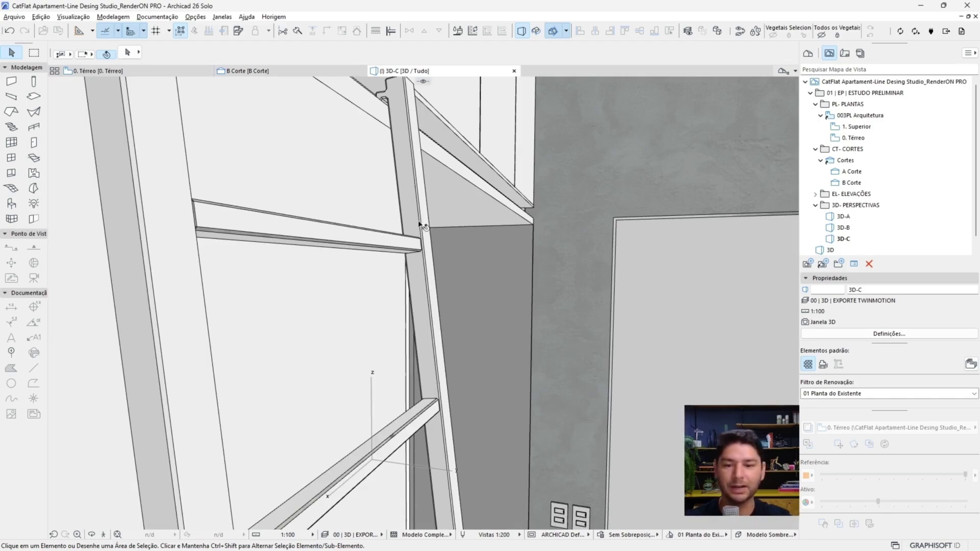
{"action": "scroll", "coordinate": [422, 197], "scroll_direction": "down", "scroll_amount": 5}
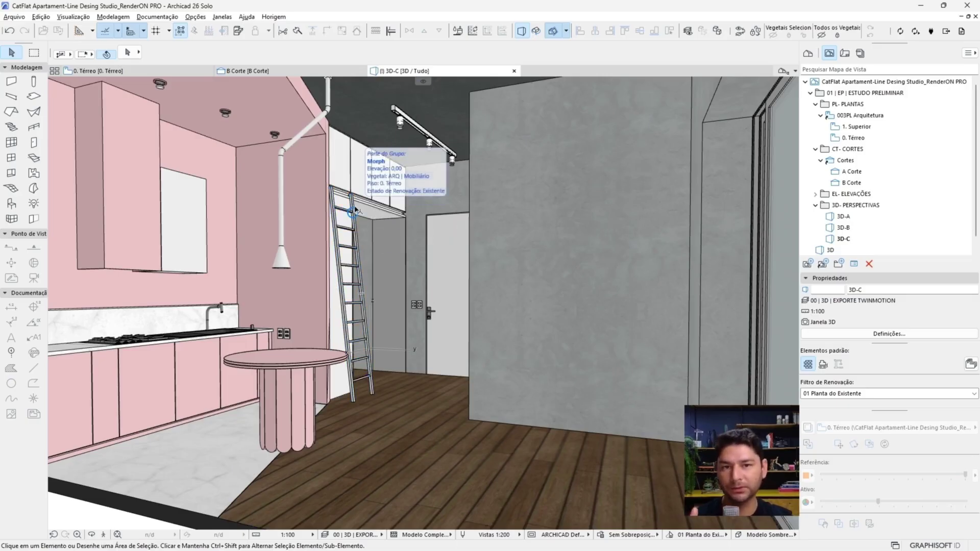
- Inspect the kitchen faucet, sink and marble backsplash up close, and compare their detail with the ladder
{"action": "scroll", "coordinate": [240, 307], "scroll_direction": "up", "scroll_amount": 3}
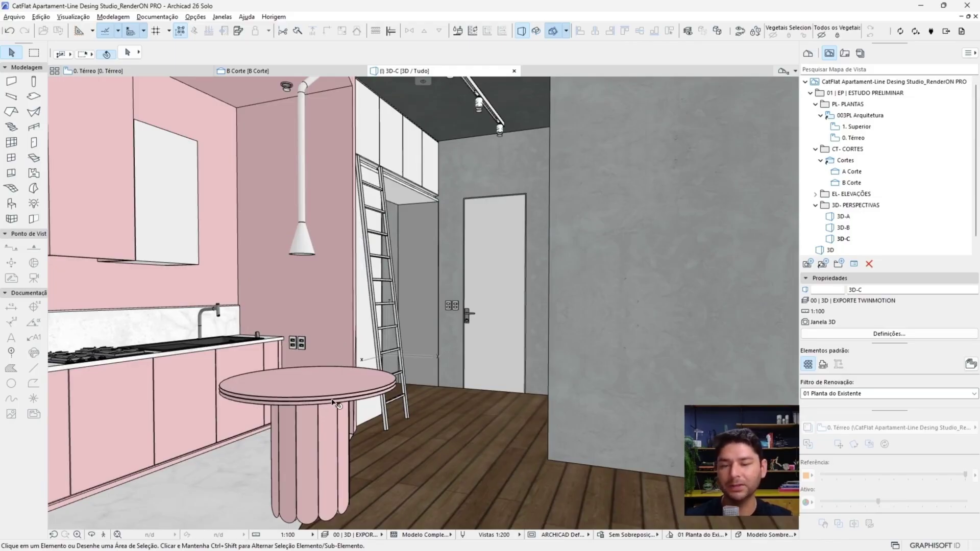
{"action": "mouse_move", "coordinate": [335, 403]}
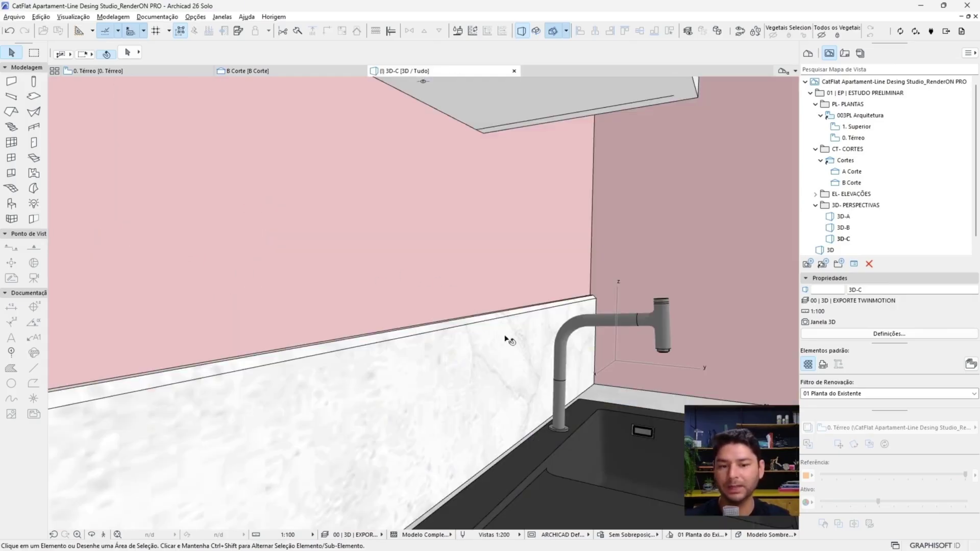
{"action": "middle_click_drag", "start_coordinate": [393, 339], "coordinate": [481, 346], "text": "shift"}
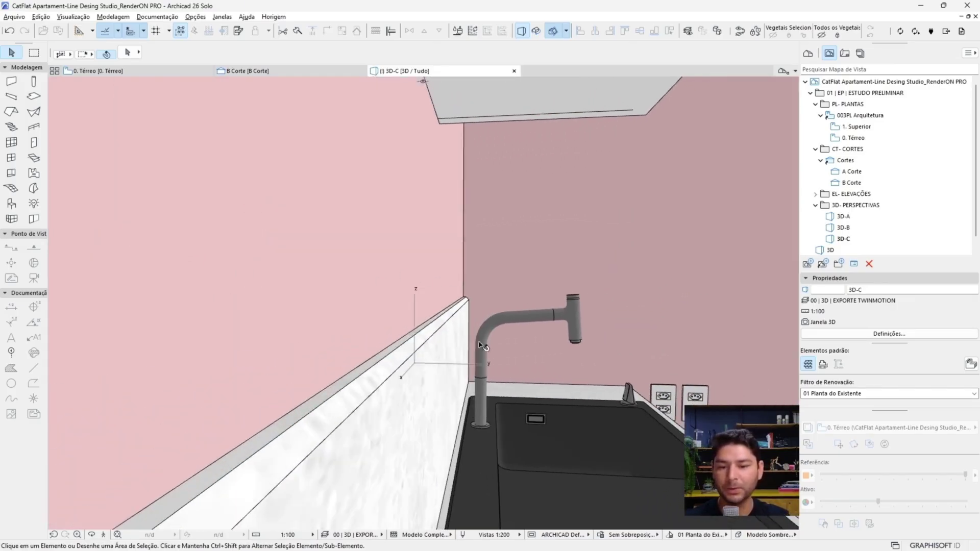
{"action": "middle_click_drag", "start_coordinate": [416, 349], "coordinate": [351, 332], "text": "shift"}
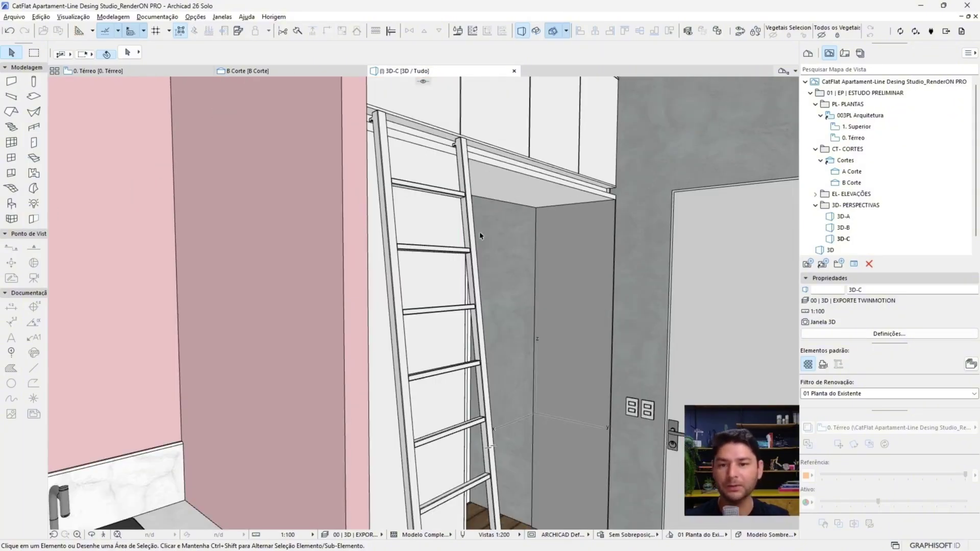
{"action": "scroll", "coordinate": [481, 229], "scroll_direction": "down", "scroll_amount": 7}
{"action": "middle_click_drag", "start_coordinate": [488, 204], "coordinate": [546, 230], "text": "shift"}
{"action": "middle_click_drag", "start_coordinate": [546, 229], "coordinate": [522, 260]}
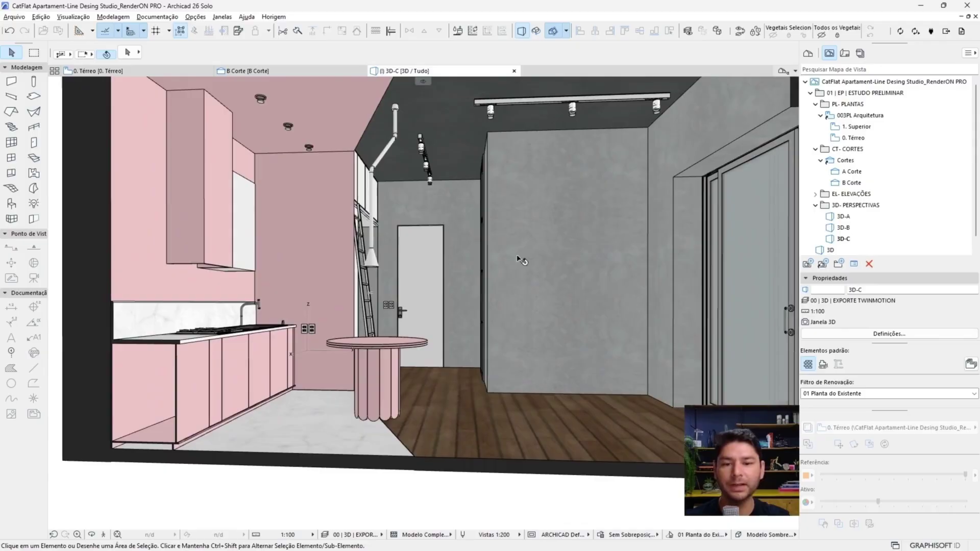
- Examine the pink lowered ceiling over the kitchen, its junction with the dark slab, and the nearby track lights
{"action": "left_click", "coordinate": [542, 212]}
{"action": "middle_click_drag", "start_coordinate": [510, 219], "coordinate": [240, 125], "text": "shift"}
{"action": "scroll", "coordinate": [357, 209], "scroll_direction": "up", "scroll_amount": 4}
{"action": "middle_click_drag", "start_coordinate": [365, 229], "coordinate": [371, 250], "text": "shift"}
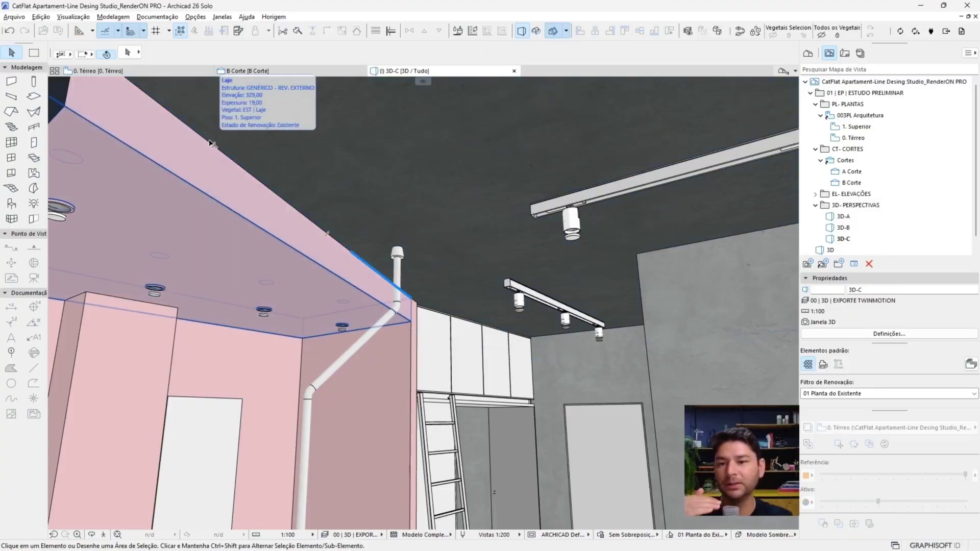
{"action": "middle_click_drag", "start_coordinate": [281, 184], "coordinate": [408, 289]}
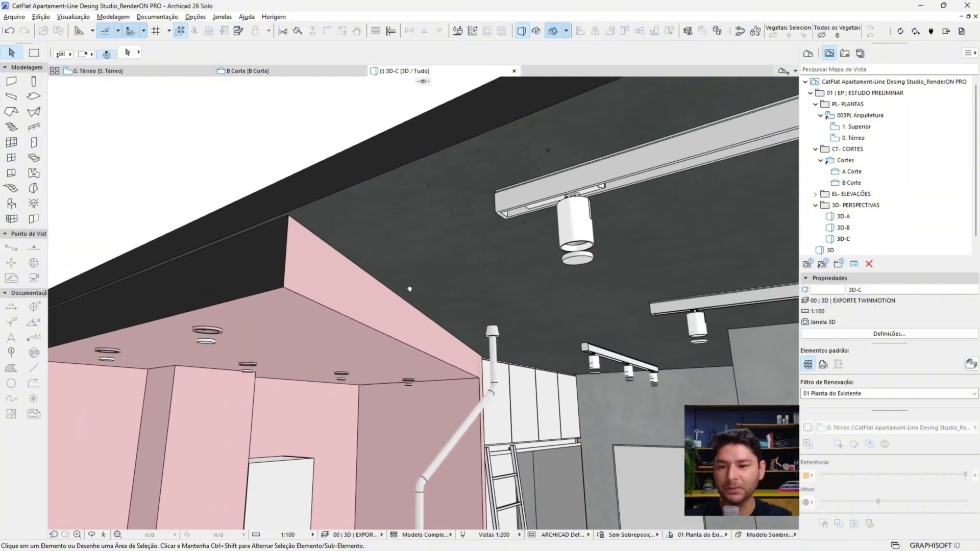
{"action": "scroll", "coordinate": [271, 213], "scroll_direction": "up", "scroll_amount": 1}
{"action": "middle_click_drag", "start_coordinate": [271, 212], "coordinate": [381, 306], "text": "shift"}
{"action": "scroll", "coordinate": [342, 306], "scroll_direction": "up", "scroll_amount": 3}
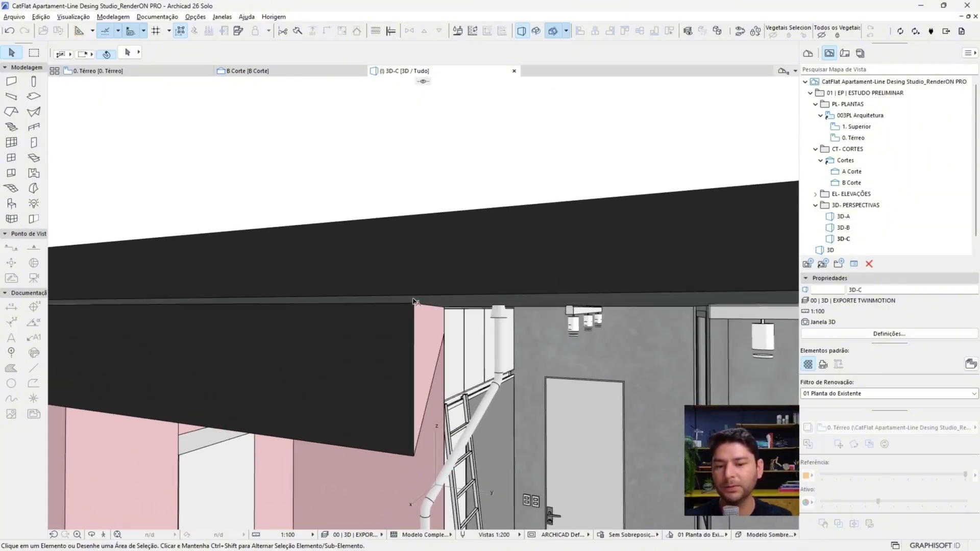
{"action": "middle_click_drag", "start_coordinate": [470, 327], "coordinate": [361, 284], "text": "shift"}
{"action": "scroll", "coordinate": [237, 226], "scroll_direction": "down", "scroll_amount": 6}
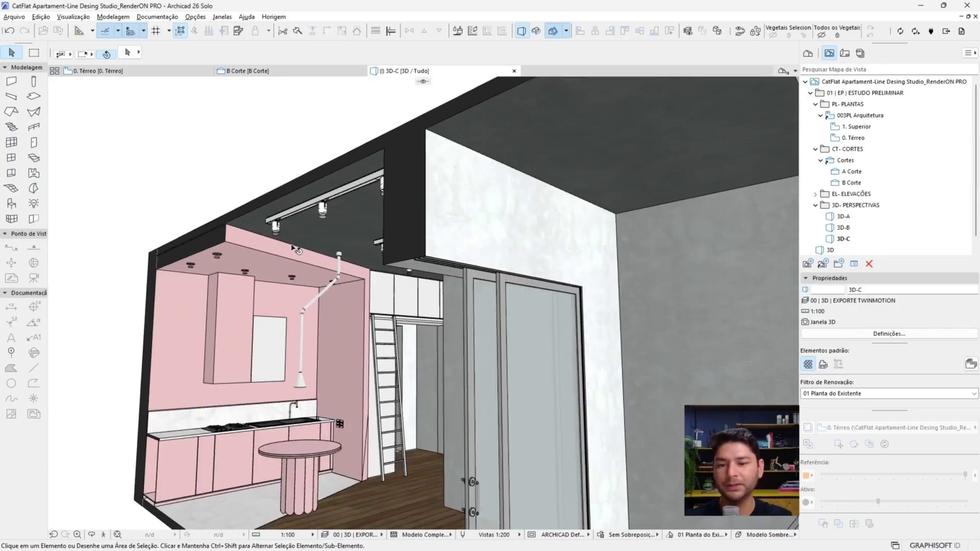
{"action": "middle_click_drag", "start_coordinate": [295, 249], "coordinate": [395, 262], "text": "shift"}
{"action": "scroll", "coordinate": [397, 263], "scroll_direction": "up", "scroll_amount": 3}
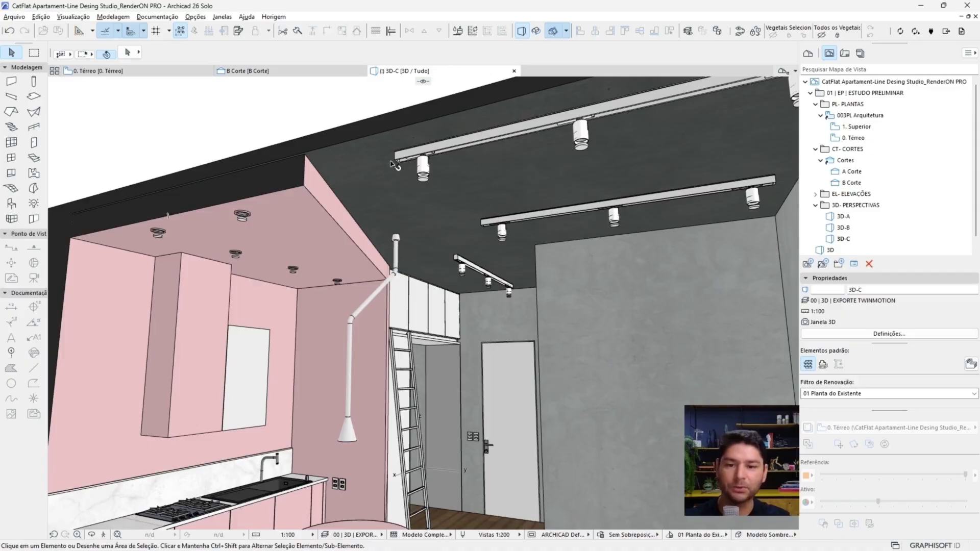
{"action": "middle_click_drag", "start_coordinate": [404, 190], "coordinate": [384, 189], "text": "shift"}
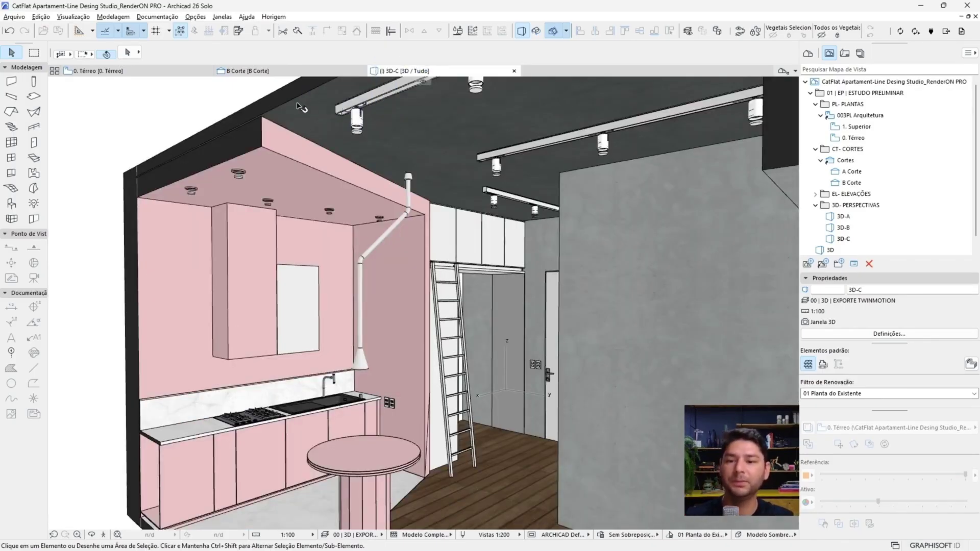
- Inspect the recessed plinth under the kitchen base cabinets, checking which element forms it
{"action": "mouse_move", "coordinate": [356, 233]}
{"action": "middle_mouse_down"}
{"action": "mouse_move", "coordinate": [363, 182]}
{"action": "mouse_move", "coordinate": [354, 242]}
{"action": "middle_mouse_up"}
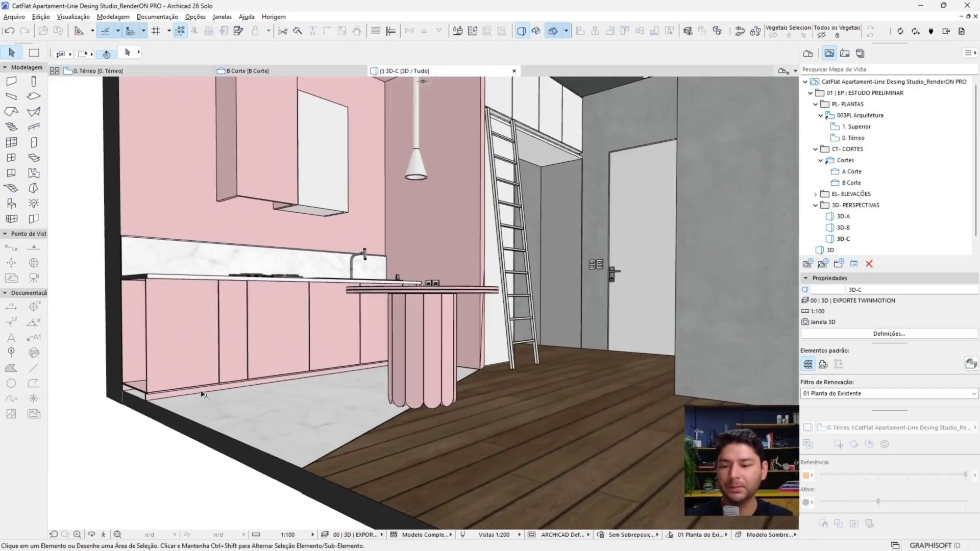
{"action": "scroll", "coordinate": [239, 413], "scroll_direction": "up", "scroll_amount": 5}
{"action": "scroll", "coordinate": [210, 392], "scroll_direction": "up", "scroll_amount": 2}
{"action": "middle_click_drag", "start_coordinate": [209, 393], "coordinate": [255, 436], "text": "shift"}
{"action": "scroll", "coordinate": [234, 451], "scroll_direction": "up", "scroll_amount": 3}
{"action": "scroll", "coordinate": [236, 450], "scroll_direction": "down", "scroll_amount": 2}
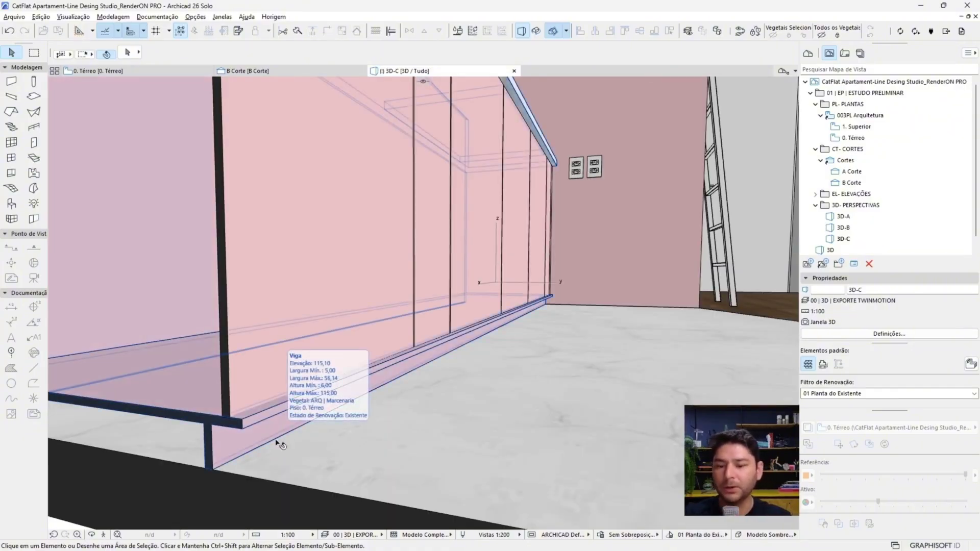
{"action": "left_click", "coordinate": [212, 465]}
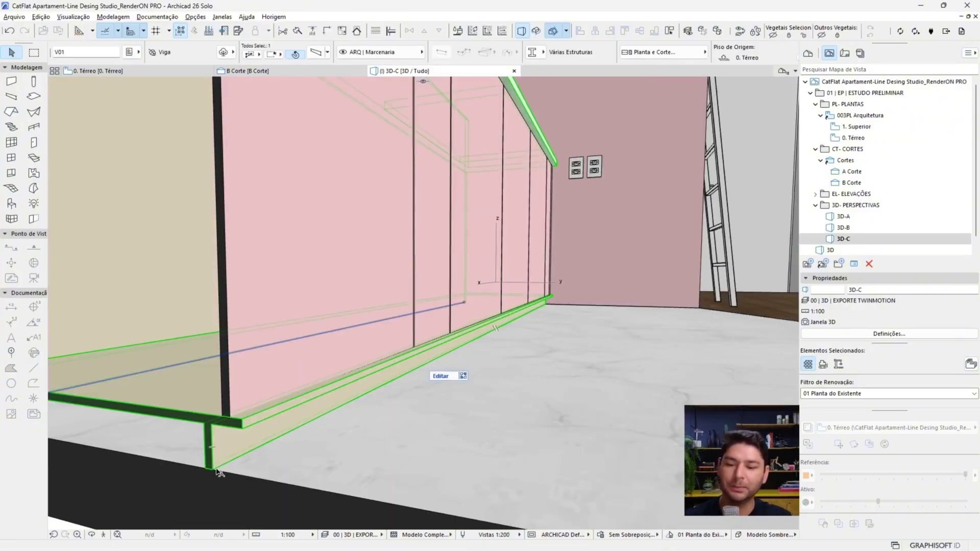
{"action": "key", "text": "Escape"}
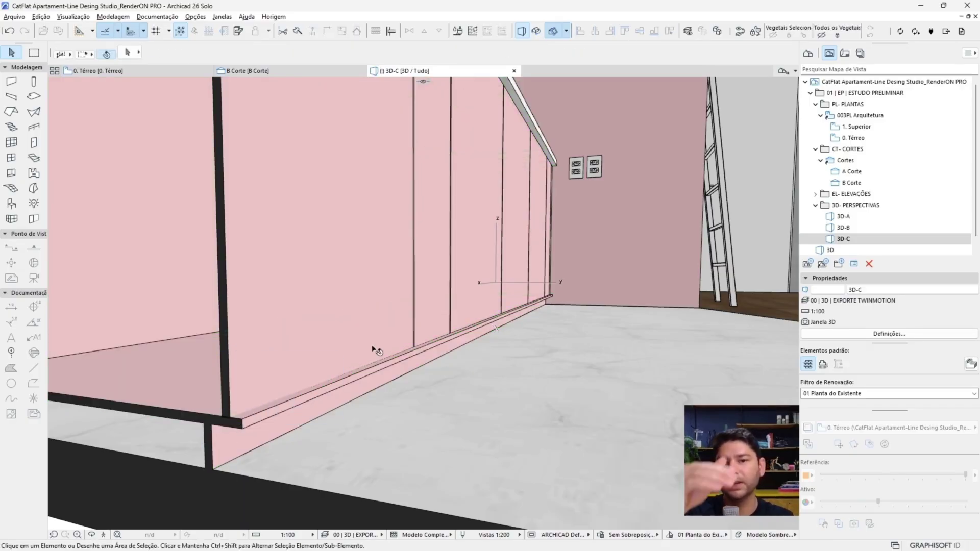
{"action": "scroll", "coordinate": [371, 350], "scroll_direction": "down", "scroll_amount": 10}
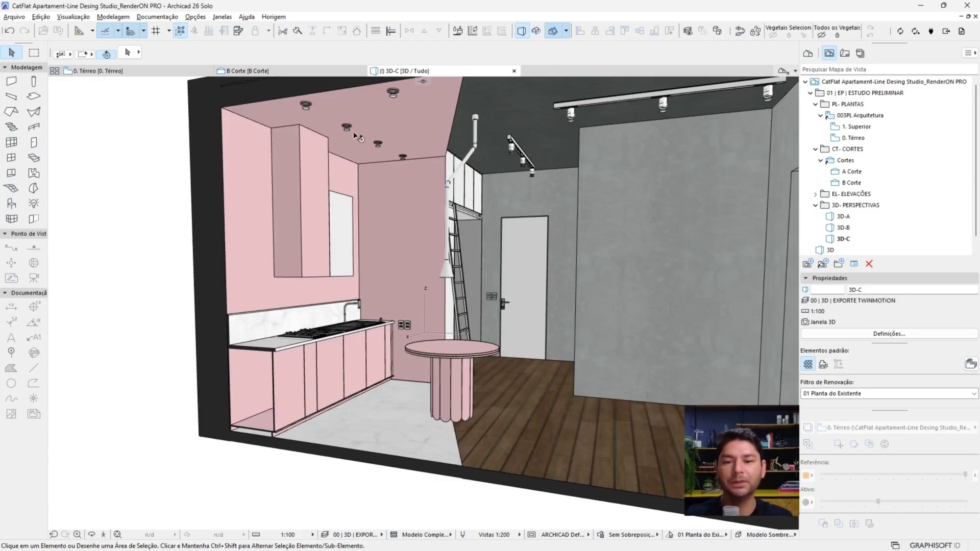
{"action": "scroll", "coordinate": [287, 407], "scroll_direction": "up", "scroll_amount": 5}
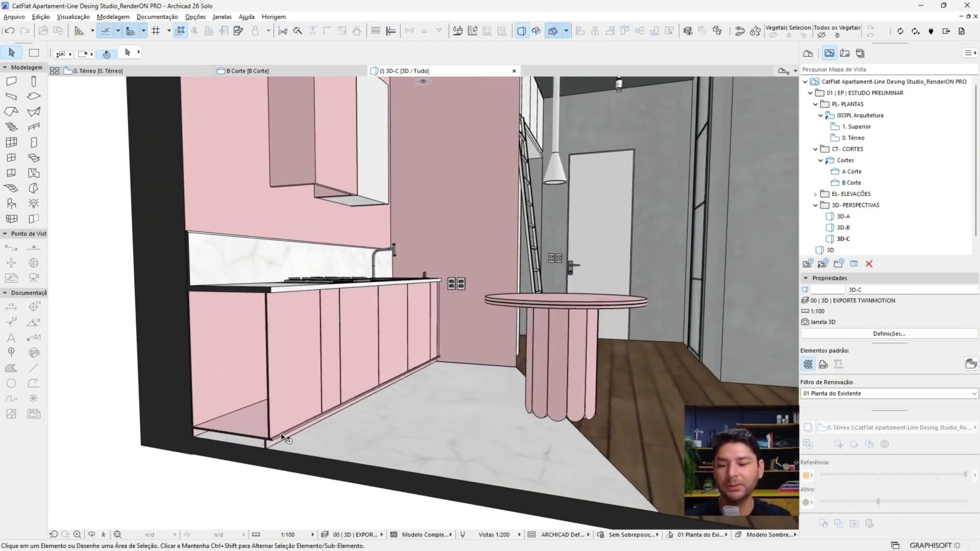
- Open the 3D-B perspective and review the light settings of the recessed halogen lamp in the kitchen ceiling
{"action": "scroll", "coordinate": [359, 354], "scroll_direction": "down", "scroll_amount": 8}
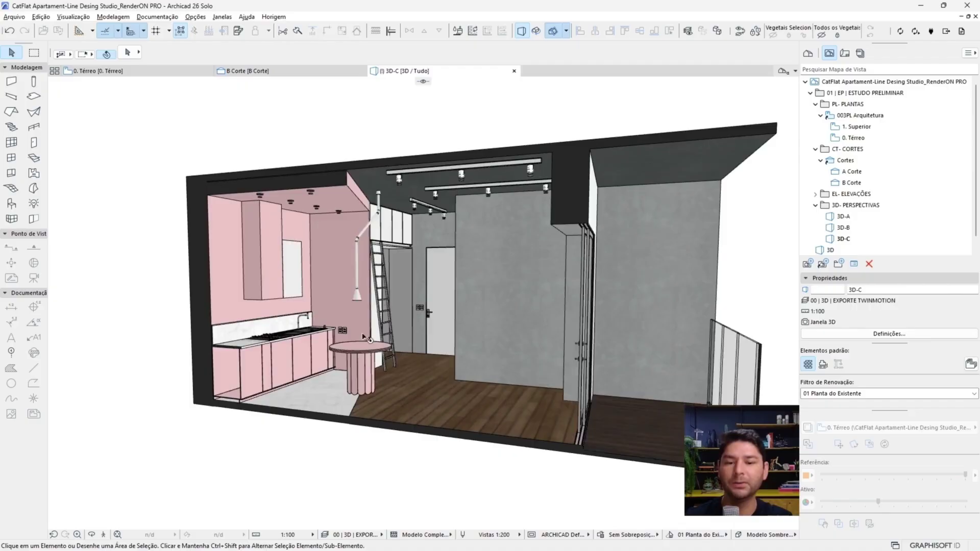
{"action": "double_click", "coordinate": [850, 229]}
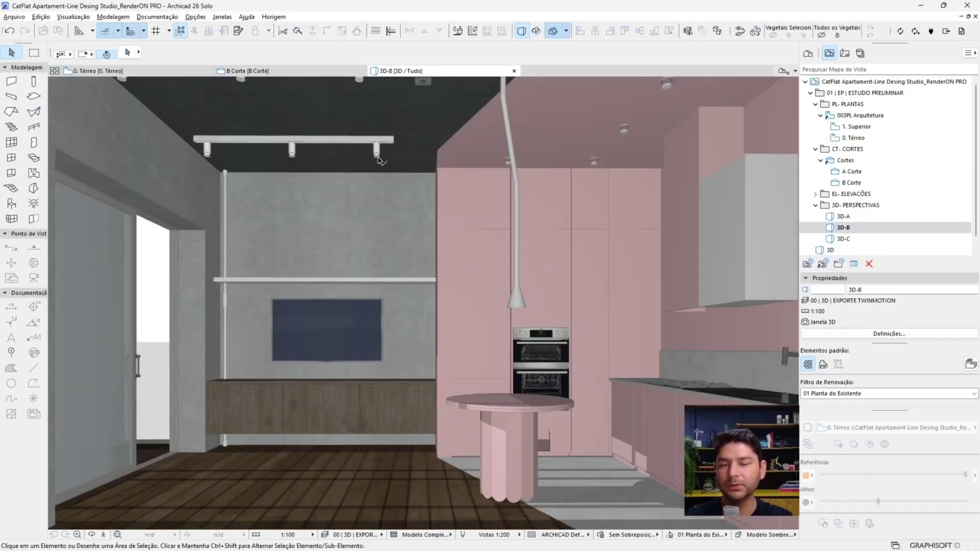
{"action": "mouse_move", "coordinate": [379, 158]}
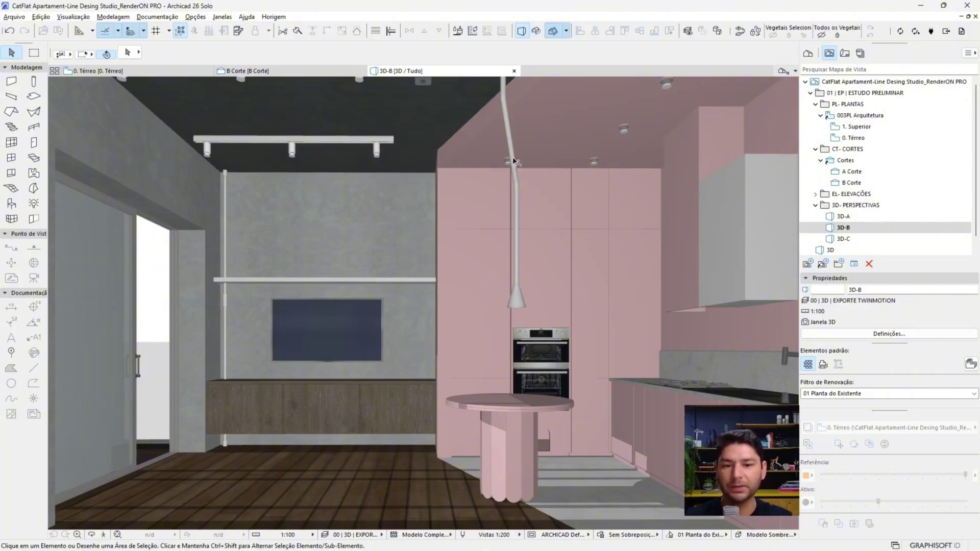
{"action": "left_click", "coordinate": [625, 128]}
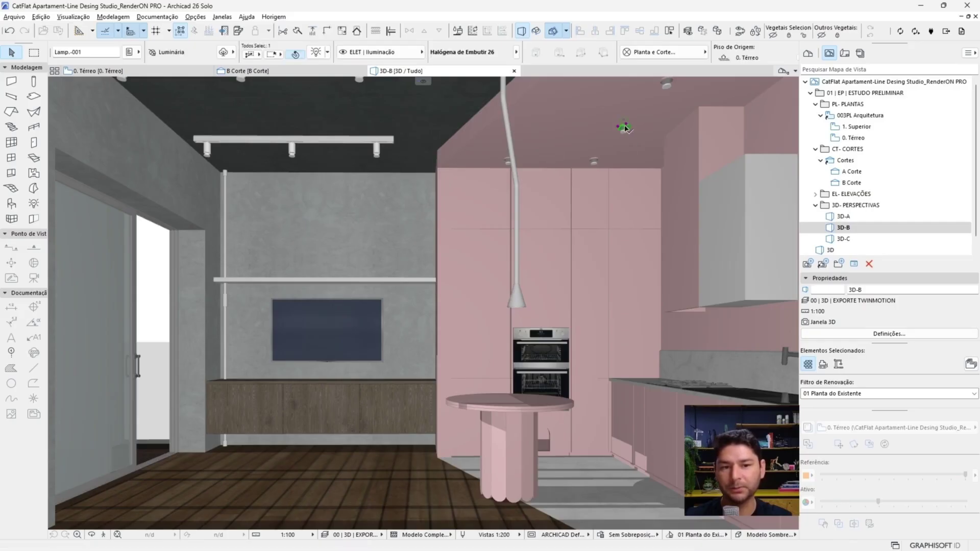
{"action": "key", "text": "ctrl+t"}
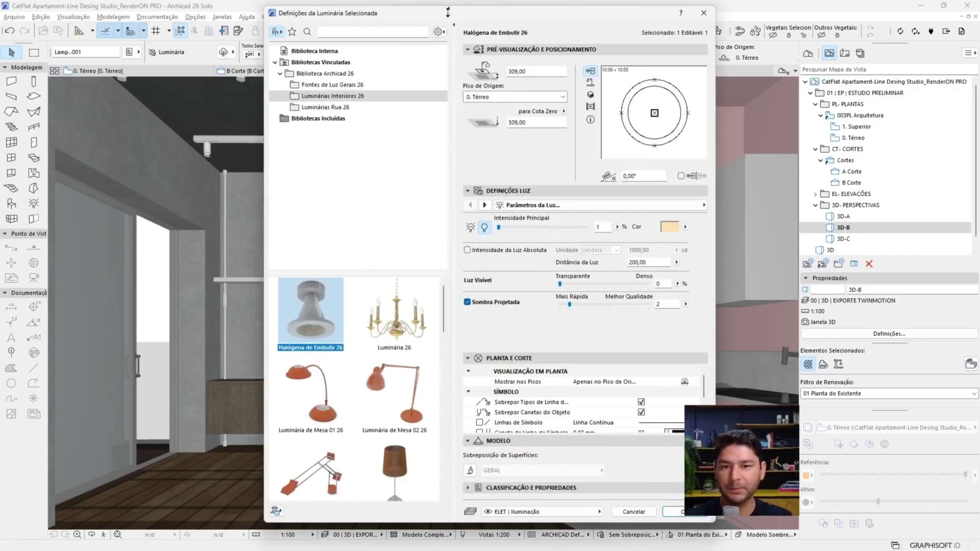
{"action": "left_click_drag", "start_coordinate": [440, 12], "coordinate": [317, 12]}
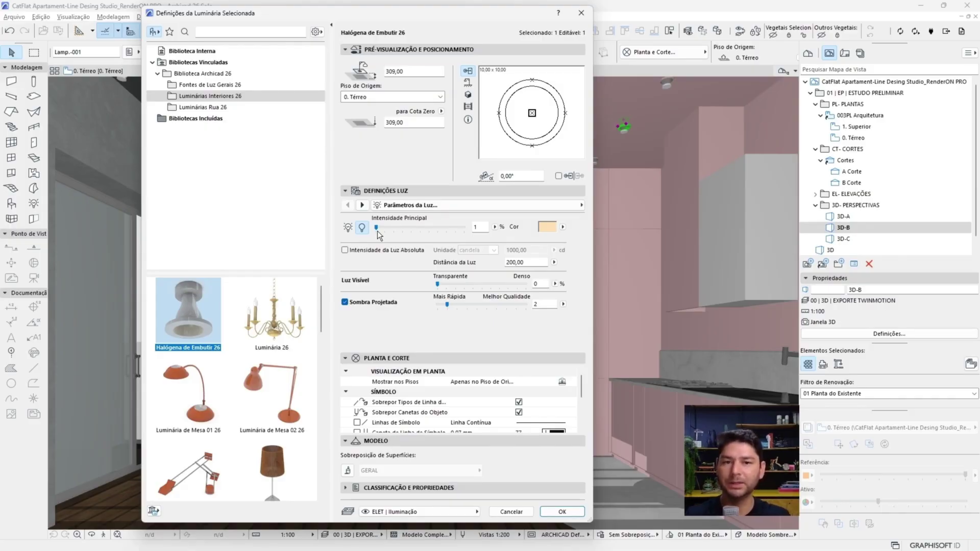
{"action": "key", "text": "Return"}
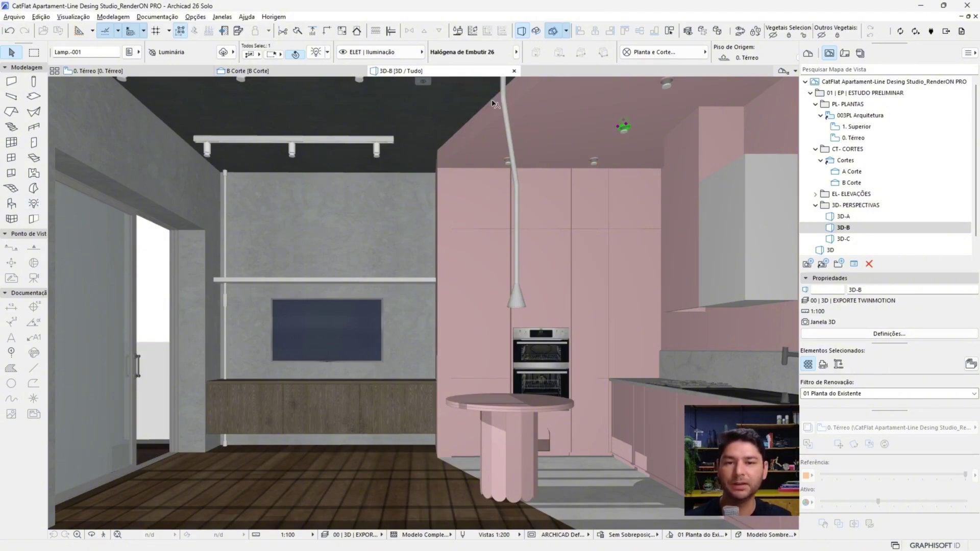
{"action": "mouse_move", "coordinate": [520, 124]}
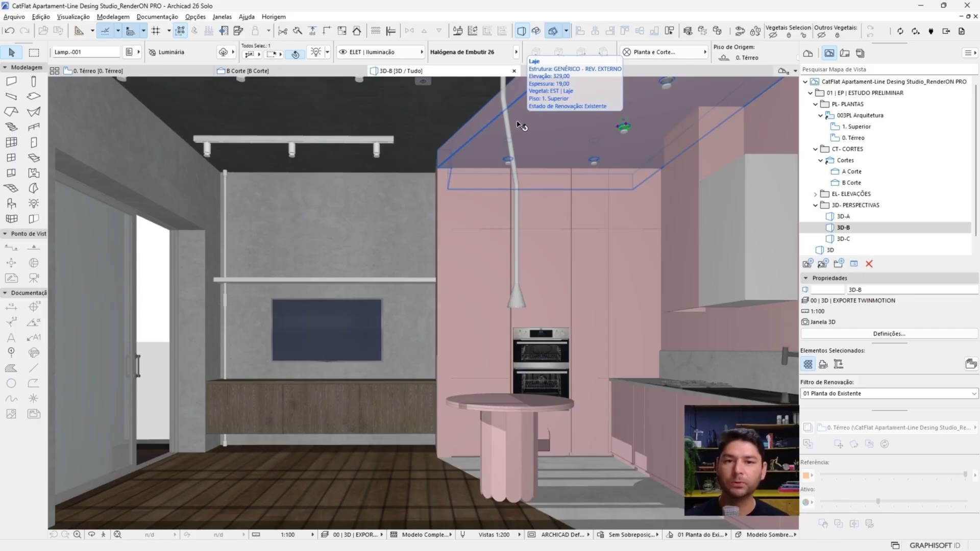
{"action": "left_click", "coordinate": [630, 126]}
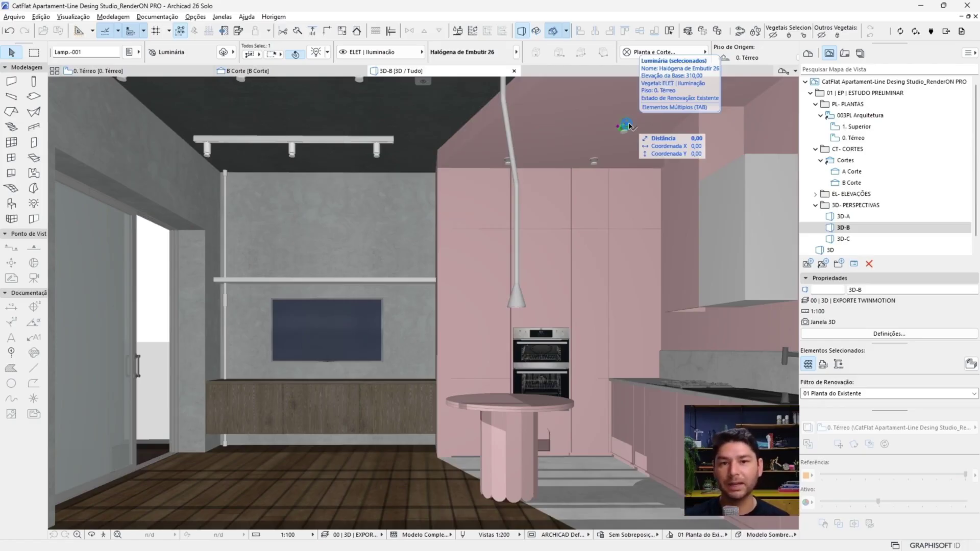
{"action": "left_click", "coordinate": [155, 254]}
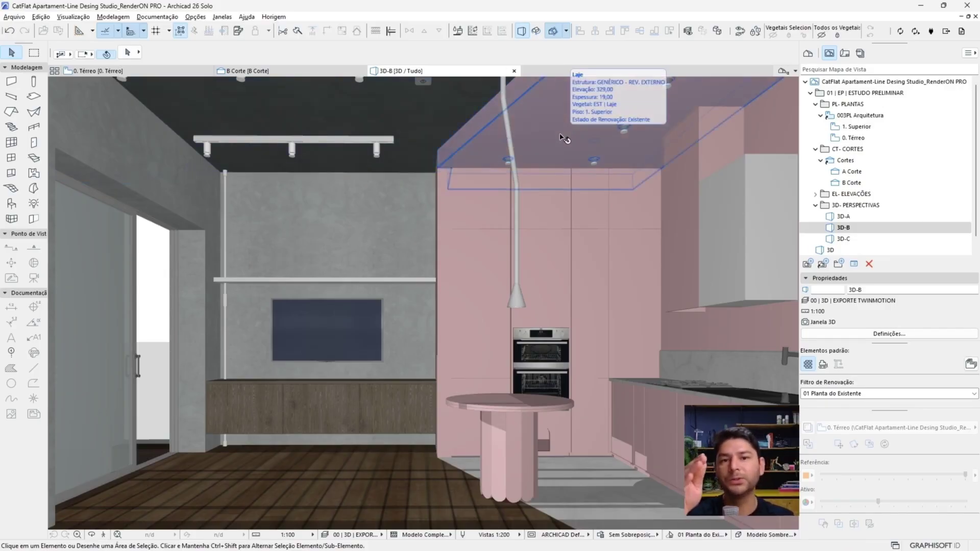
- Inspect a spotlight on the living-room ceiling track and the cylinder modelled beneath it
{"action": "left_click", "coordinate": [383, 149]}
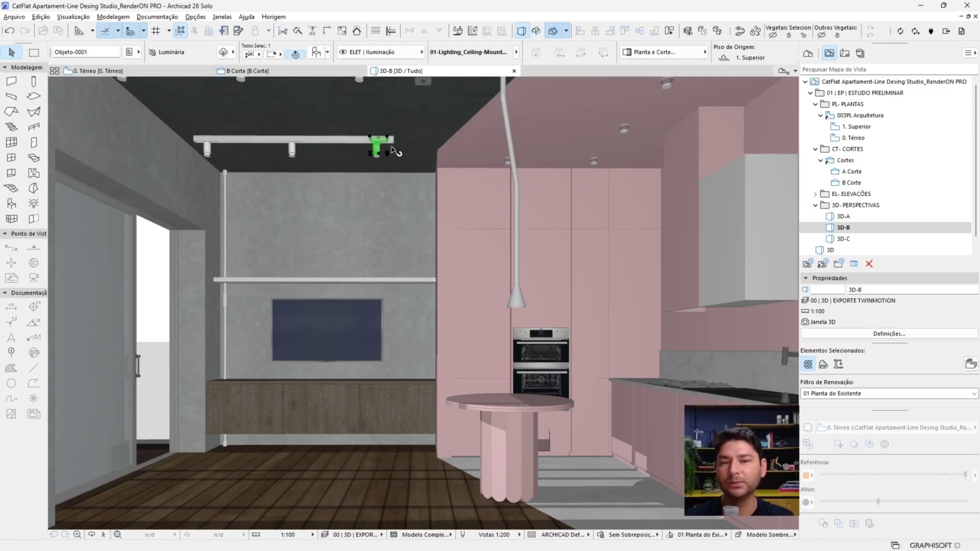
{"action": "key", "text": "Escape"}
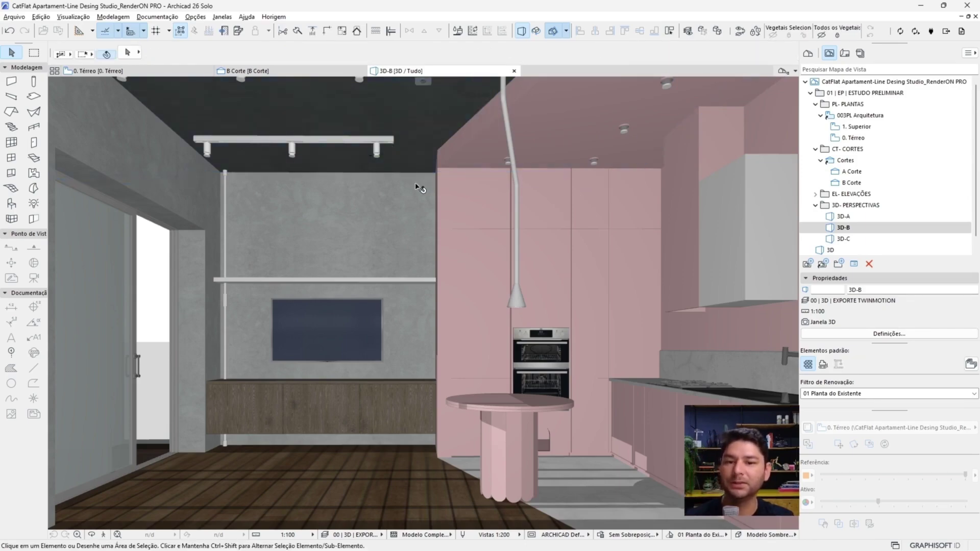
{"action": "scroll", "coordinate": [380, 150], "scroll_direction": "up", "scroll_amount": 3}
{"action": "scroll", "coordinate": [380, 149], "scroll_direction": "up", "scroll_amount": 5}
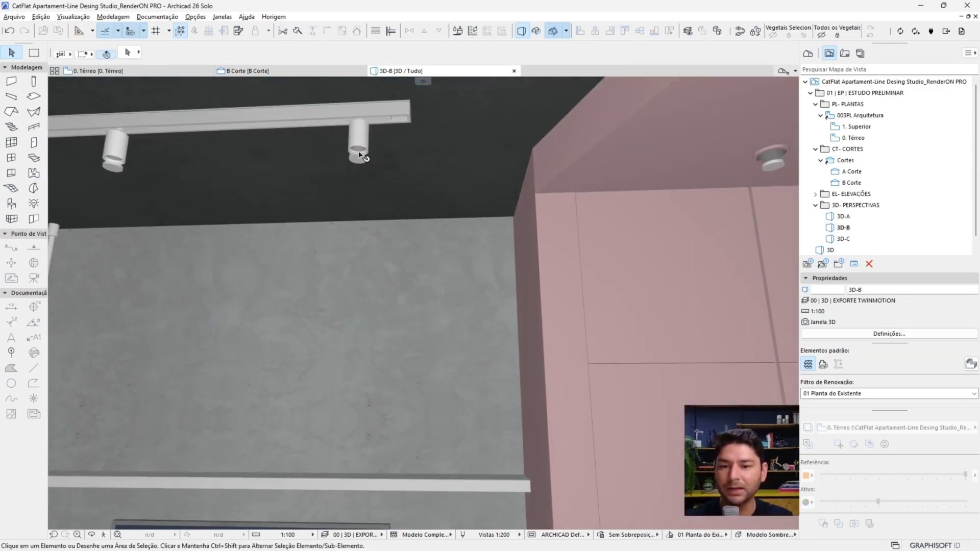
{"action": "left_click", "coordinate": [360, 162]}
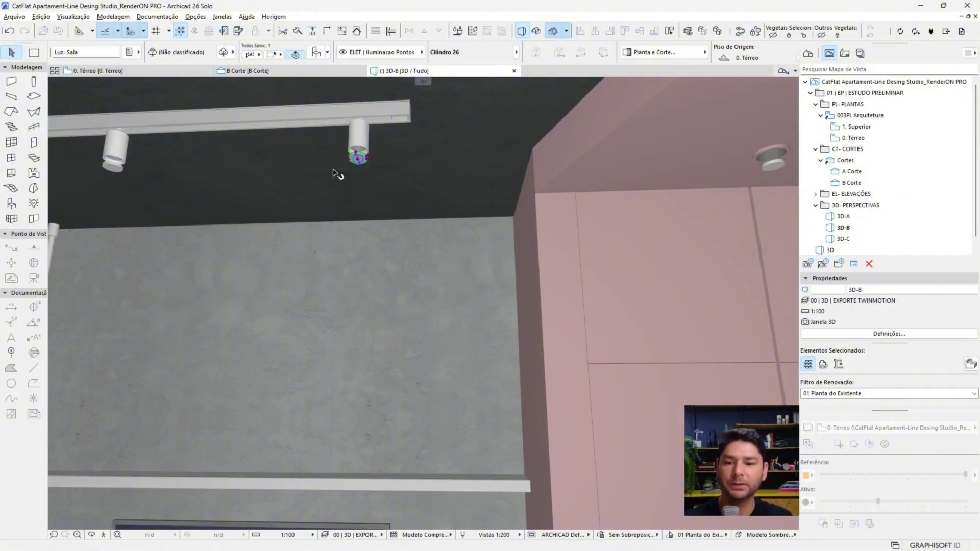
{"action": "key", "text": "Escape"}
- Set the 3D style to Modelo Sombreado | Contornos and check the light cylinders beneath the living-room track spots
{"action": "left_click", "coordinate": [758, 533]}
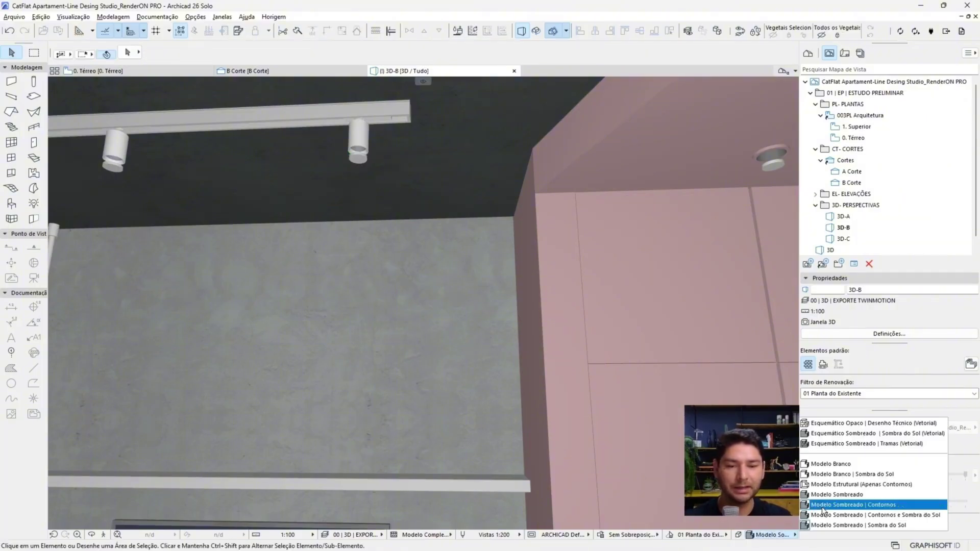
{"action": "left_click", "coordinate": [825, 513]}
{"action": "scroll", "coordinate": [440, 190], "scroll_direction": "up", "scroll_amount": 2}
{"action": "left_click", "coordinate": [304, 200]}
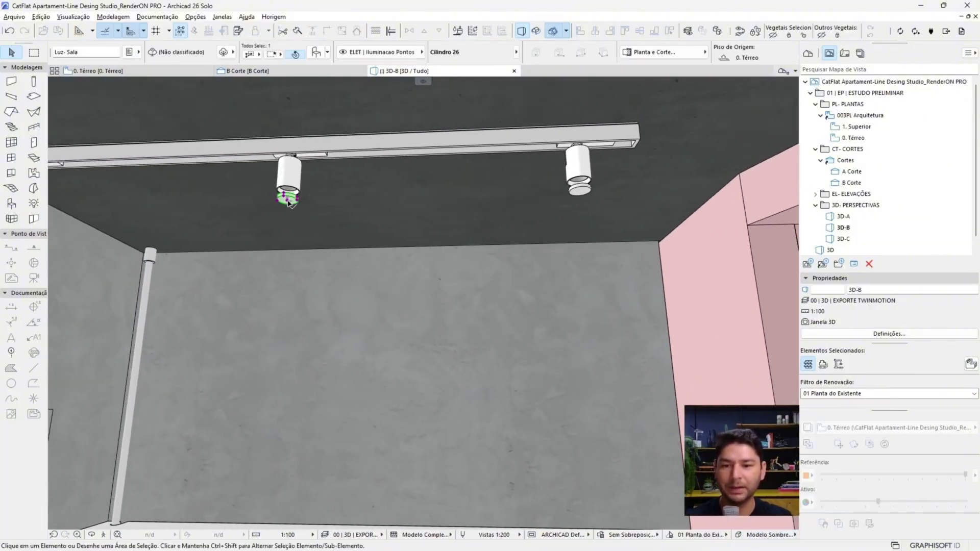
{"action": "left_click", "coordinate": [582, 192]}
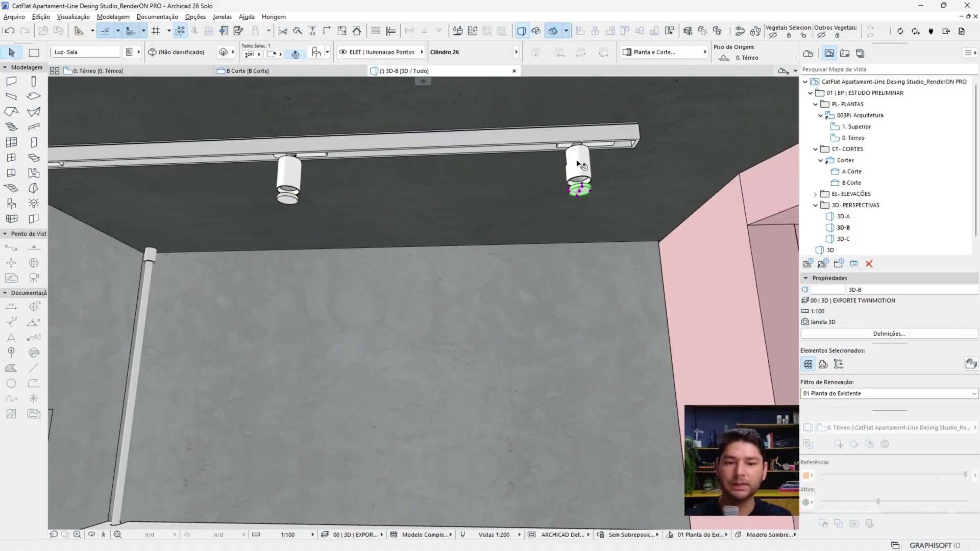
{"action": "left_click", "coordinate": [583, 193]}
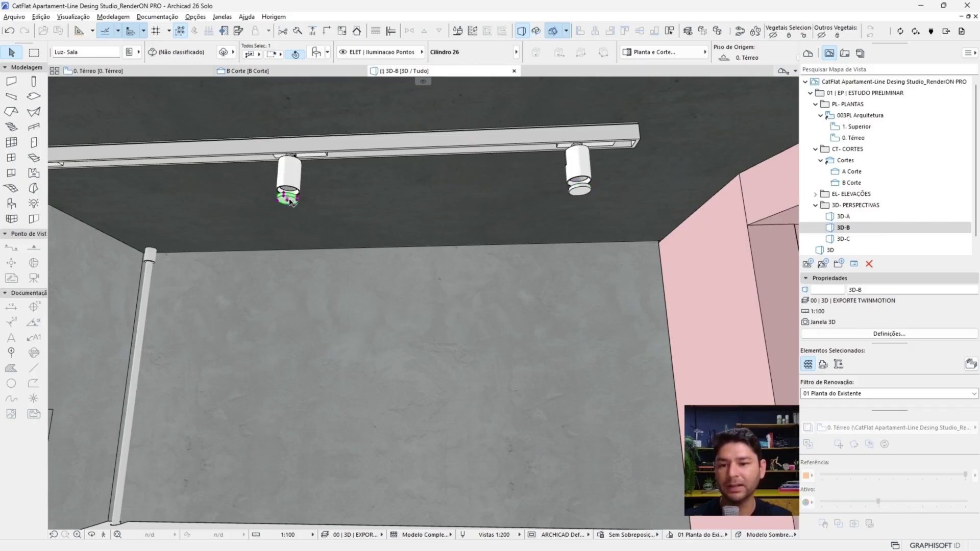
- Inspect the light cylinders placed below the recessed lamps in the pink kitchen ceiling
{"action": "middle_click_drag", "start_coordinate": [296, 202], "coordinate": [230, 192], "text": "shift"}
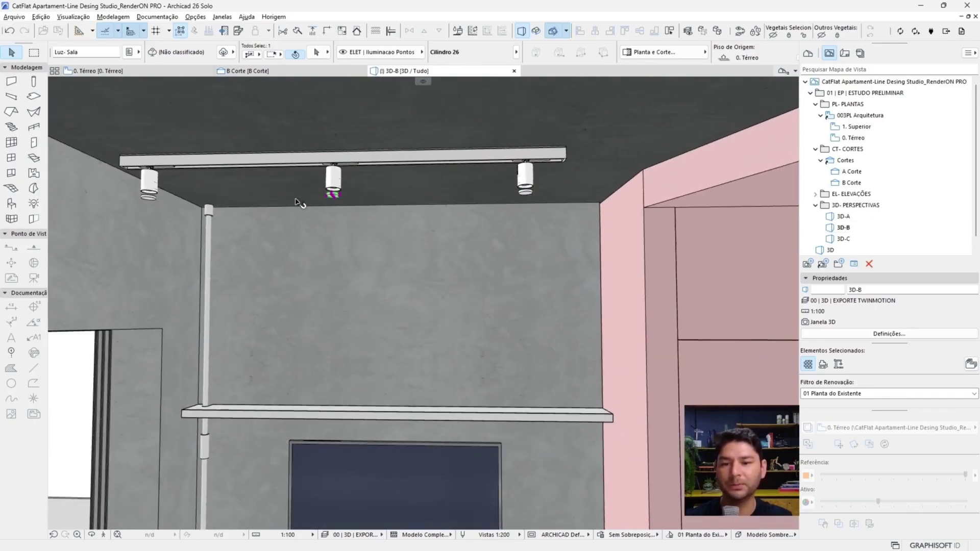
{"action": "mouse_move", "coordinate": [299, 199]}
{"action": "middle_mouse_down", "text": "shift"}
{"action": "mouse_move", "coordinate": [657, 167]}
{"action": "mouse_move", "coordinate": [473, 311]}
{"action": "mouse_move", "coordinate": [284, 210]}
{"action": "mouse_move", "coordinate": [330, 168]}
{"action": "mouse_move", "coordinate": [294, 211]}
{"action": "middle_mouse_up", "text": "shift"}
{"action": "left_click", "coordinate": [292, 212]}
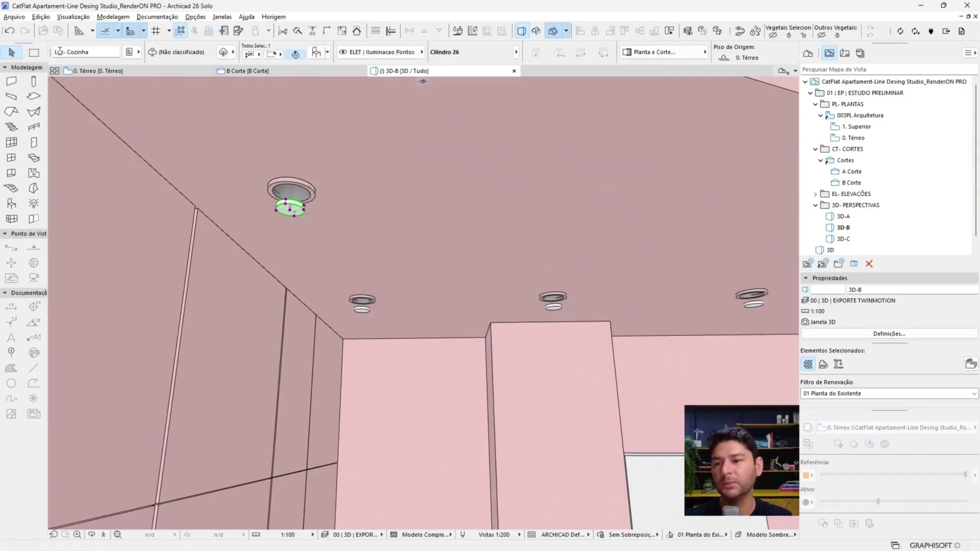
{"action": "middle_click_drag", "start_coordinate": [218, 183], "coordinate": [449, 280], "text": "shift"}
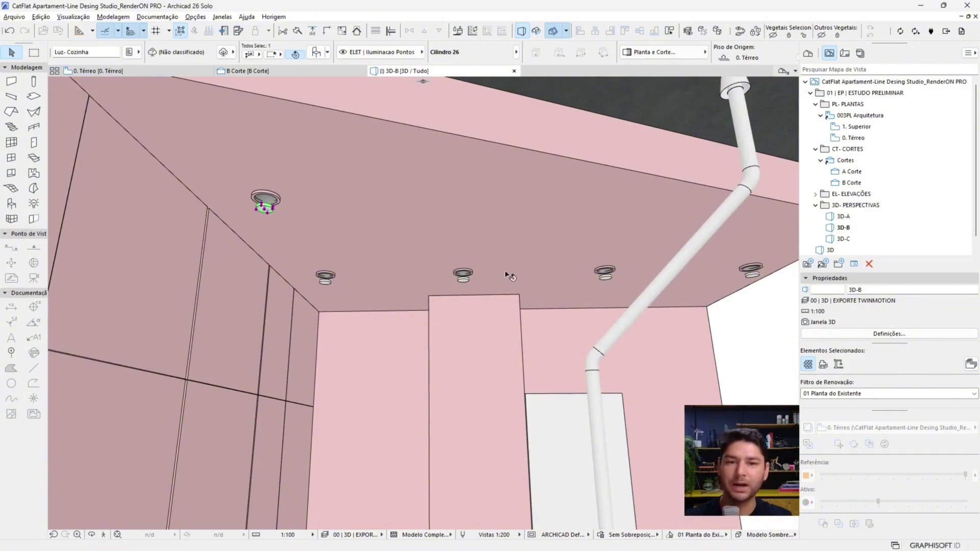
{"action": "middle_click_drag", "start_coordinate": [510, 275], "coordinate": [465, 243], "text": "shift"}
- Open the 3D-A perspective and check the light cylinder under the first spot above the white upper cabinets
{"action": "double_click", "coordinate": [843, 216]}
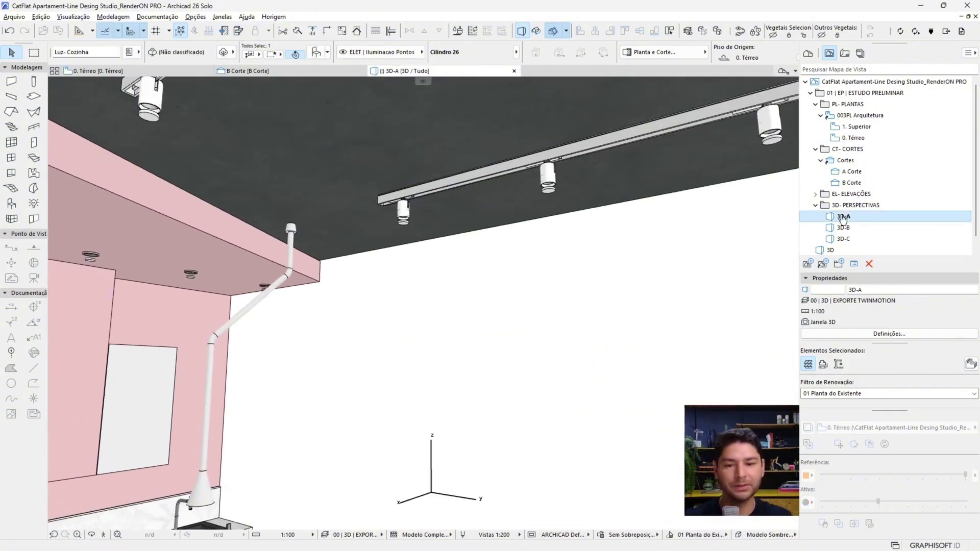
{"action": "left_click", "coordinate": [465, 94]}
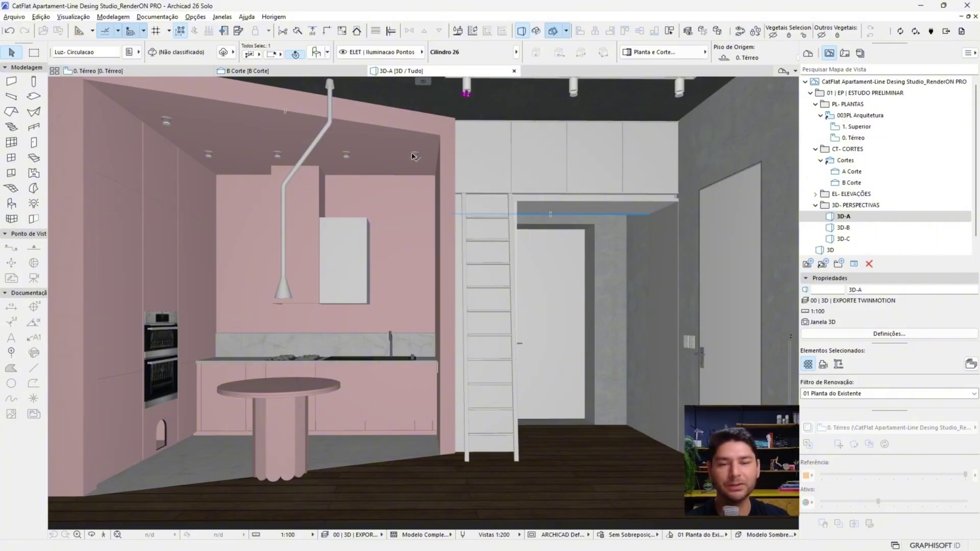
{"action": "key", "text": "Escape"}
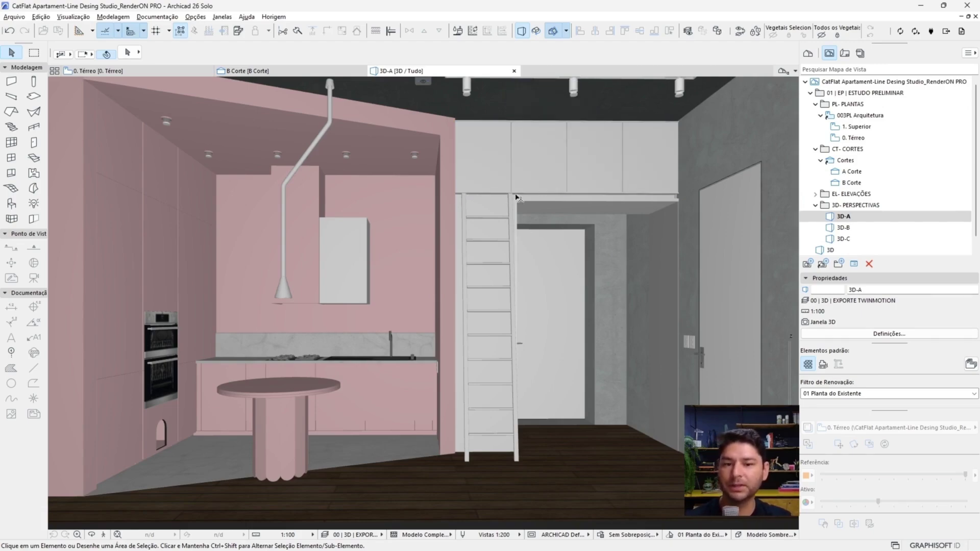
- Examine the concrete-finished internal wall around the white door and its junction with the dark slab
{"action": "middle_click_drag", "start_coordinate": [420, 187], "coordinate": [598, 178], "text": "shift"}
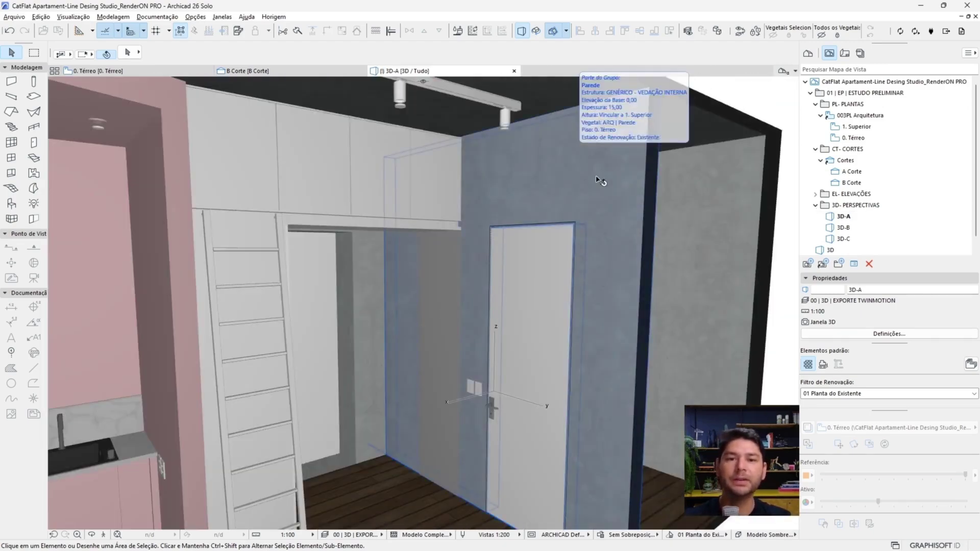
{"action": "scroll", "coordinate": [583, 158], "scroll_direction": "up", "scroll_amount": 3}
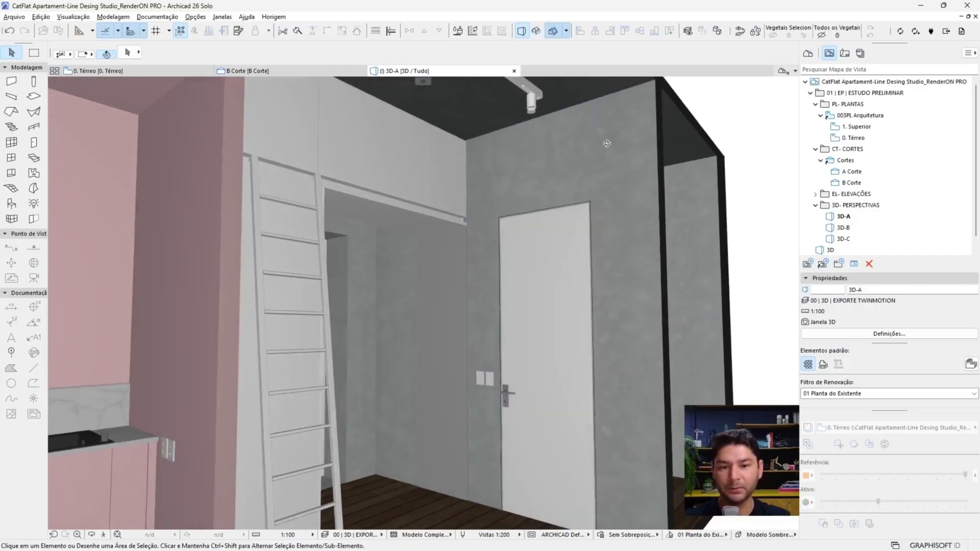
{"action": "left_click", "coordinate": [604, 154]}
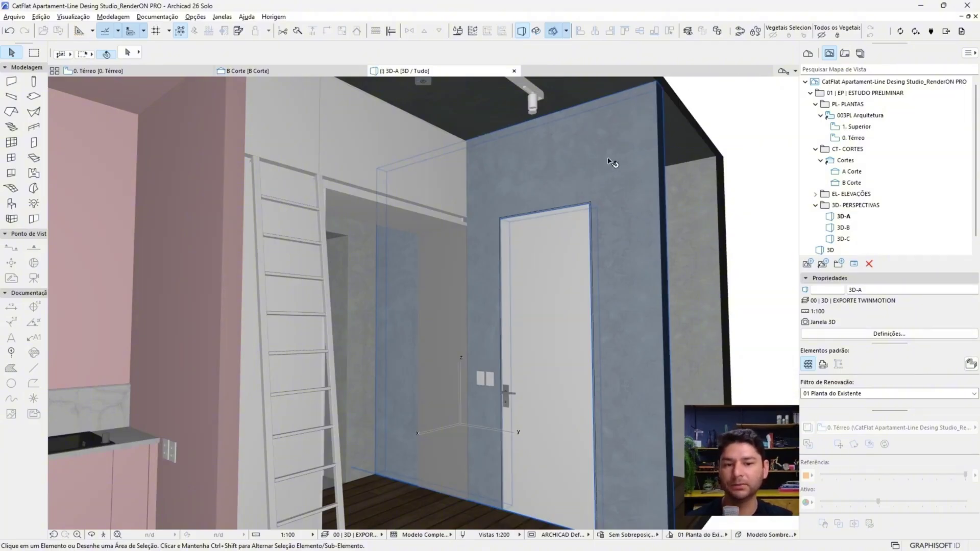
{"action": "left_click", "coordinate": [700, 109]}
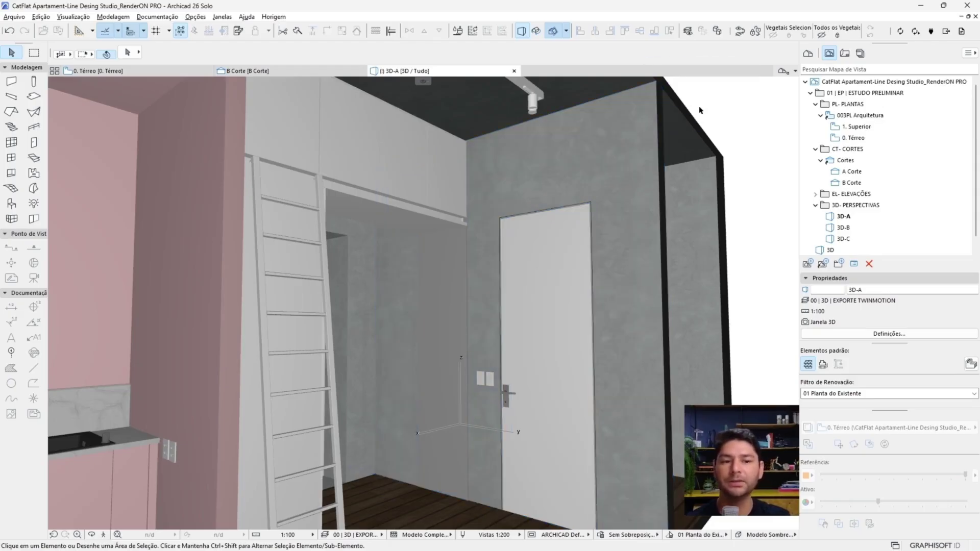
- Review the kitchen's pink back wall and the overall kitchen and entrance area against the internal wall
{"action": "middle_click_drag", "start_coordinate": [204, 168], "coordinate": [376, 185]}
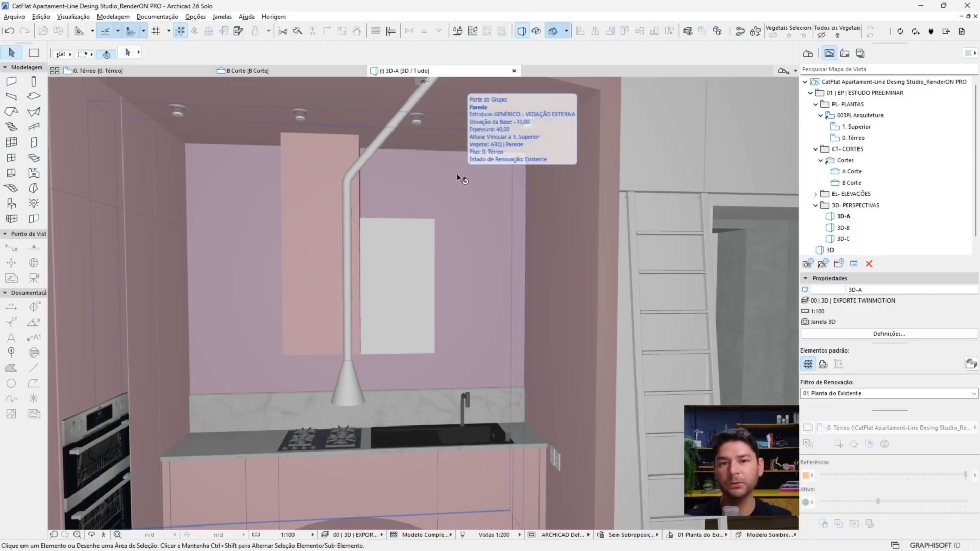
{"action": "scroll", "coordinate": [462, 178], "scroll_direction": "down", "scroll_amount": 5}
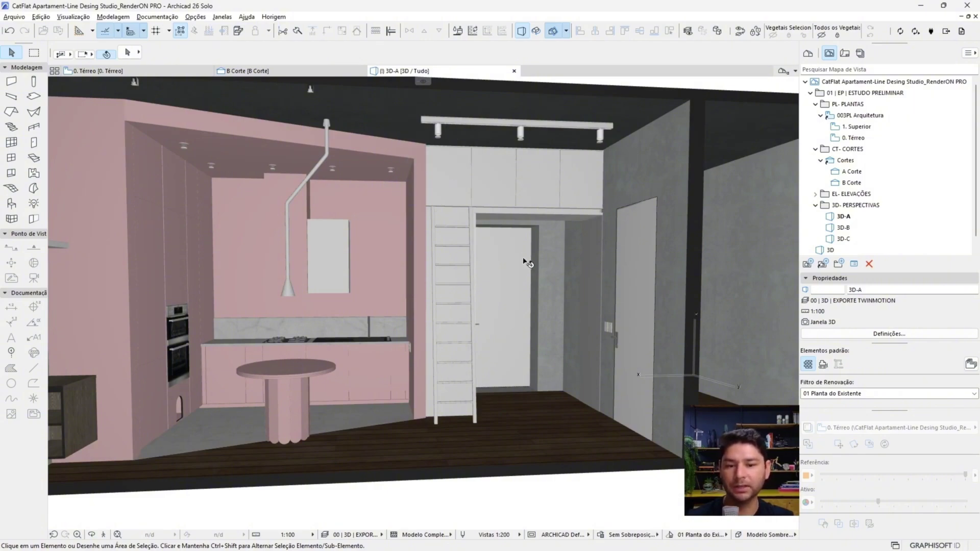
{"action": "mouse_move", "coordinate": [535, 201]}
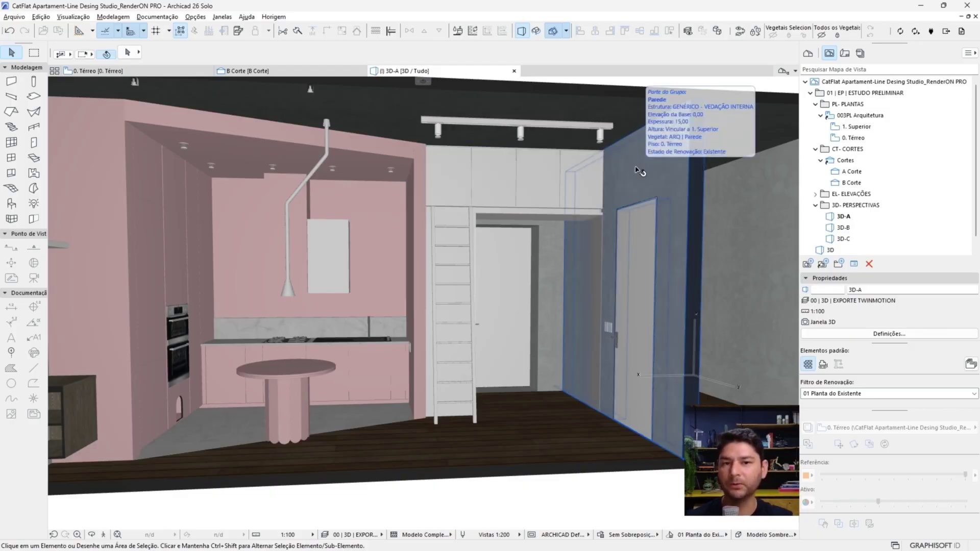
{"action": "mouse_move", "coordinate": [640, 165]}
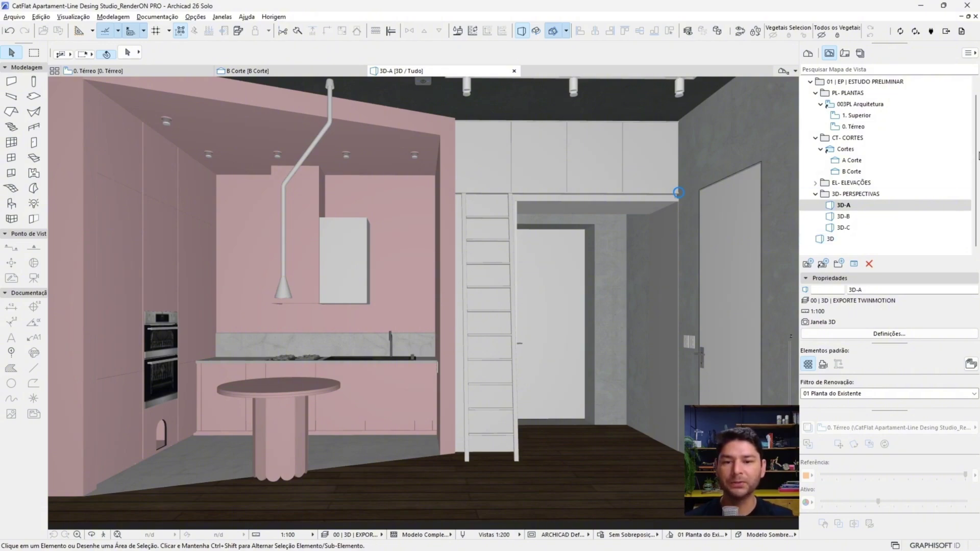
- Check the end of the pink kitchen wall, the light switch beside the door and the white door behind the ladder
{"action": "left_click", "coordinate": [436, 146]}
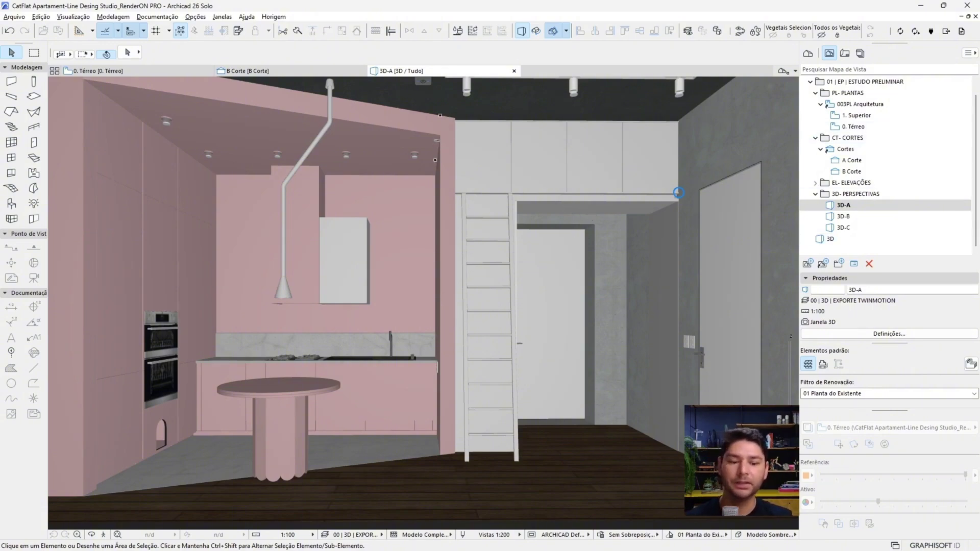
{"action": "left_click", "coordinate": [691, 344]}
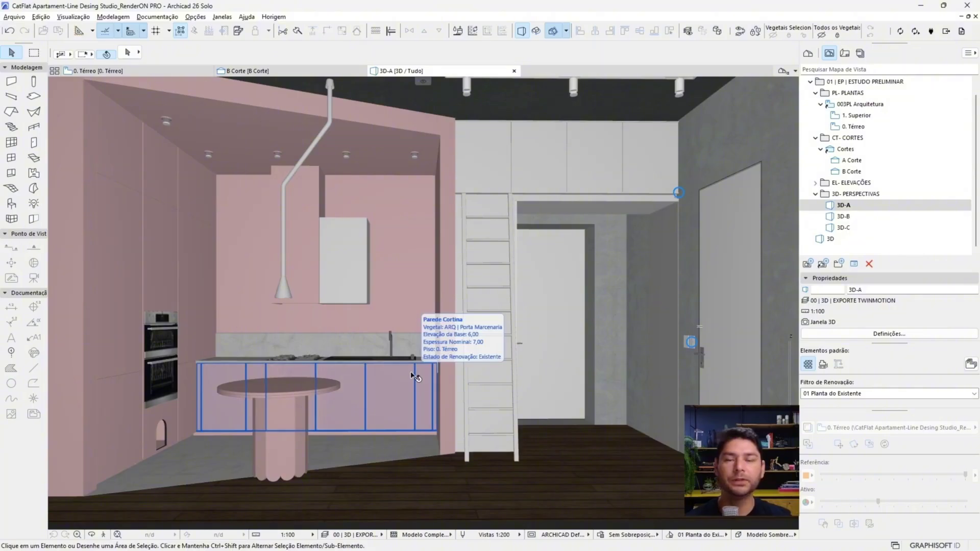
{"action": "left_click", "coordinate": [527, 330]}
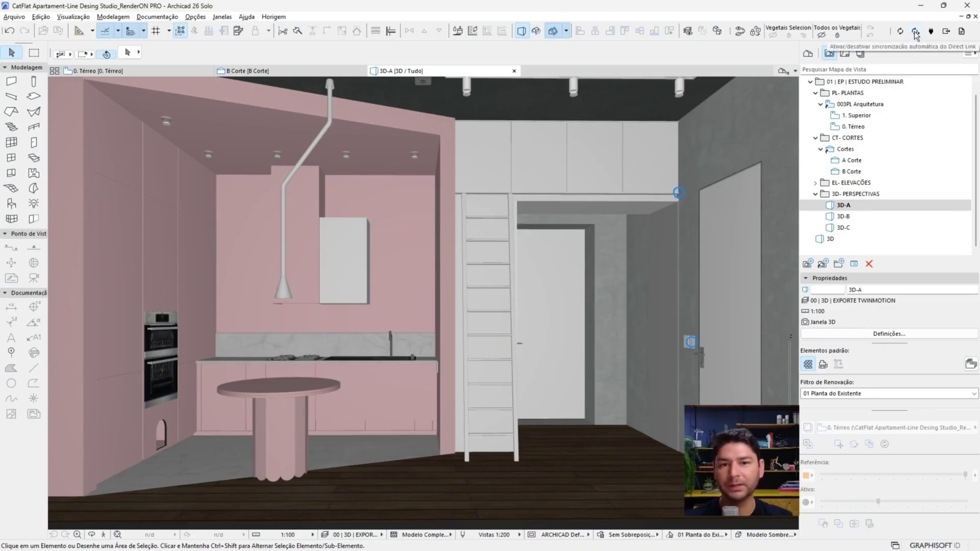
- Open the general 3D view and start a Datasmith file export to the Arquivos folder, entering a file name beginning with "Cat"
{"action": "scroll", "coordinate": [334, 232], "scroll_direction": "down", "scroll_amount": 3}
{"action": "scroll", "coordinate": [334, 231], "scroll_direction": "down", "scroll_amount": 5}
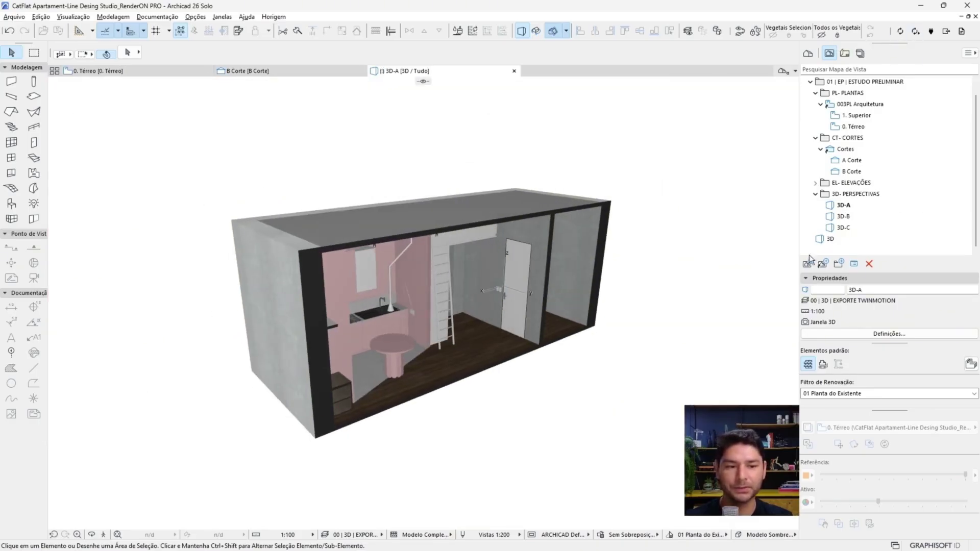
{"action": "double_click", "coordinate": [831, 238]}
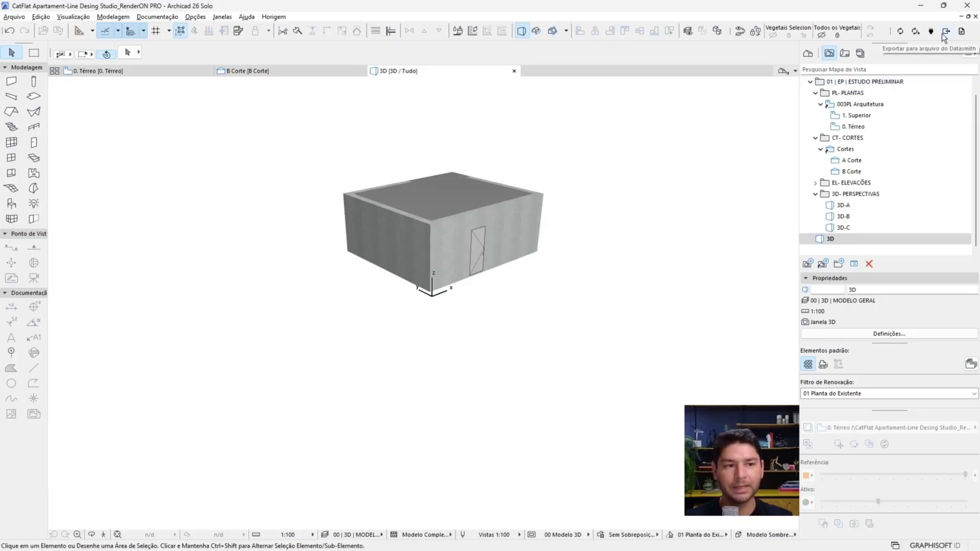
{"action": "left_click", "coordinate": [946, 32]}
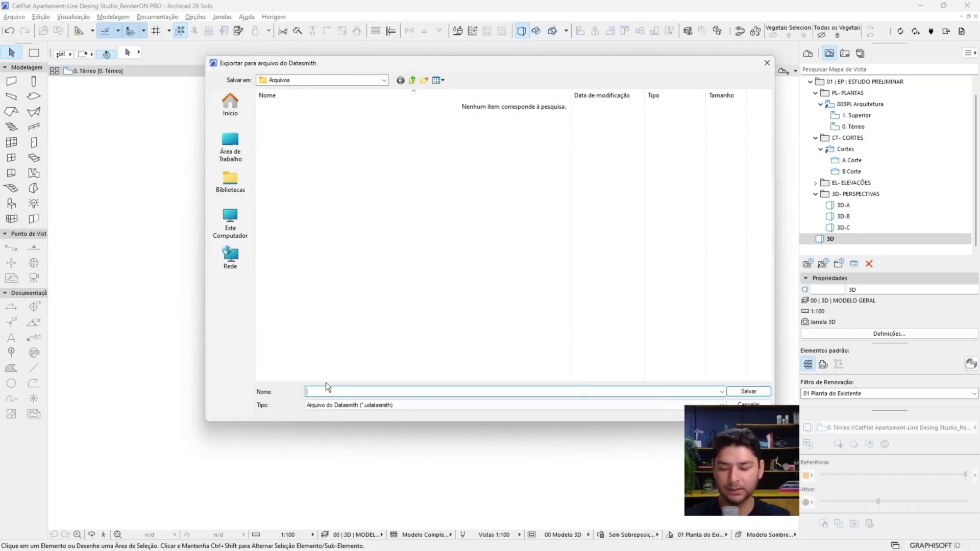
{"action": "type", "text": "Cat"}
{"action": "key", "text": "Down"}
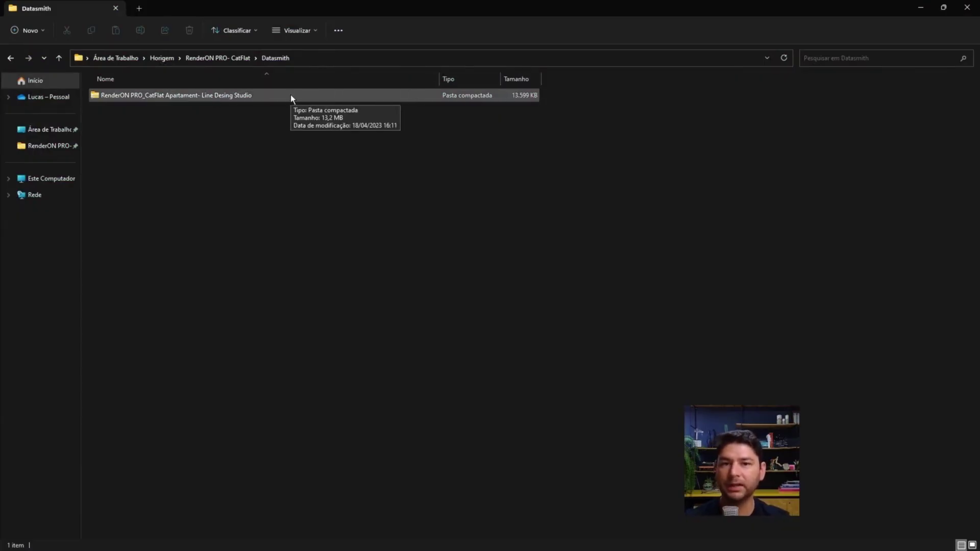
- In File Explorer, extract the compressed folder RenderON PRO_CatFlat Apartament- Line Desing Studio and widen the name column of the extracted files
{"action": "right_click", "coordinate": [266, 96]}
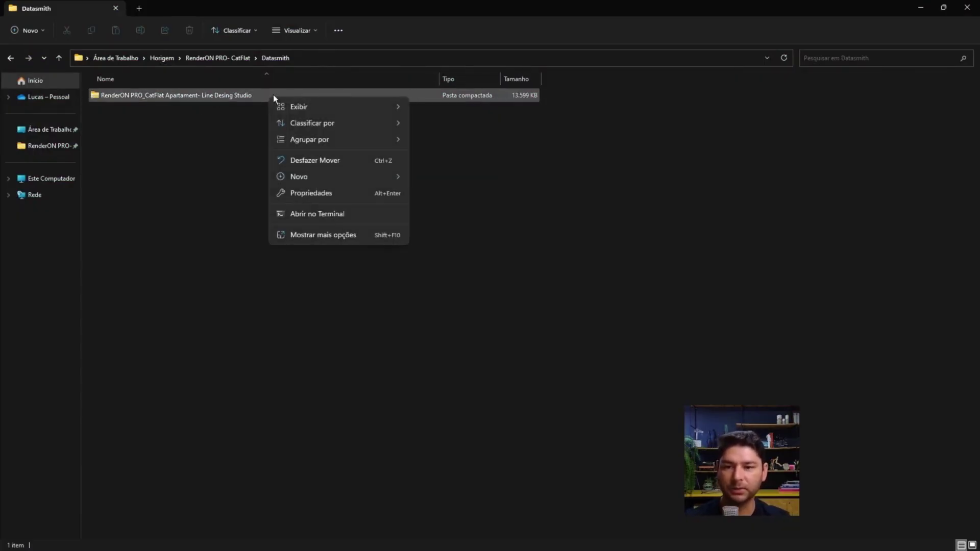
{"action": "right_click", "coordinate": [257, 96]}
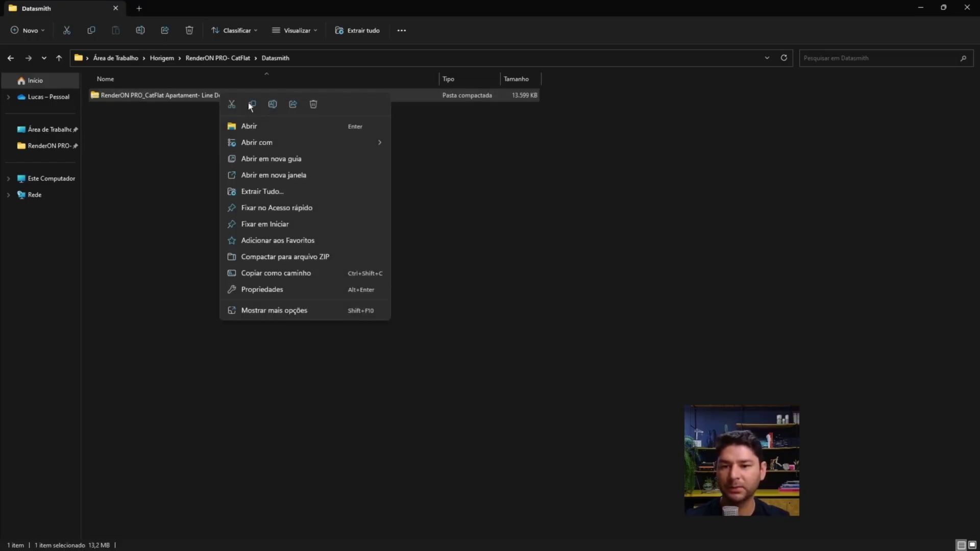
{"action": "left_click", "coordinate": [279, 195]}
{"action": "left_click", "coordinate": [575, 380]}
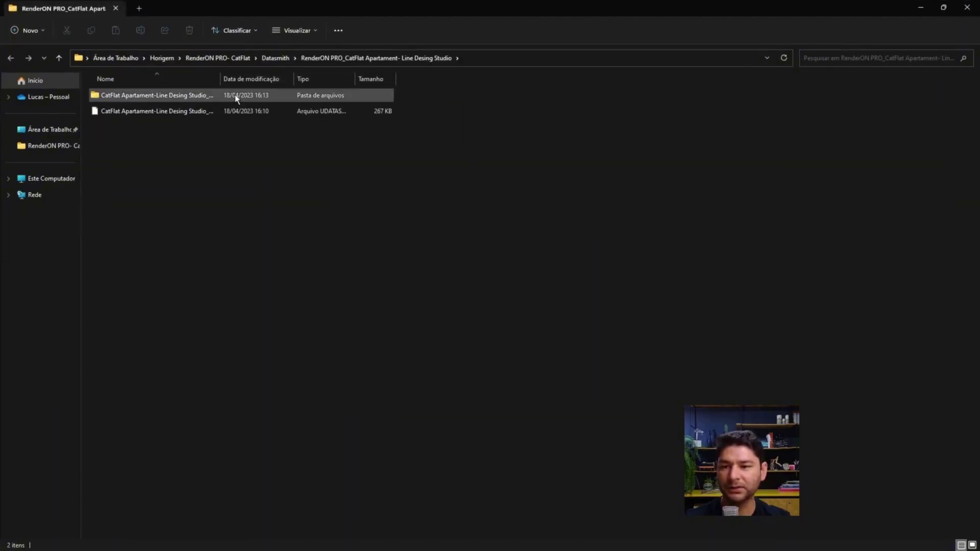
{"action": "left_click_drag", "start_coordinate": [221, 81], "coordinate": [351, 73]}
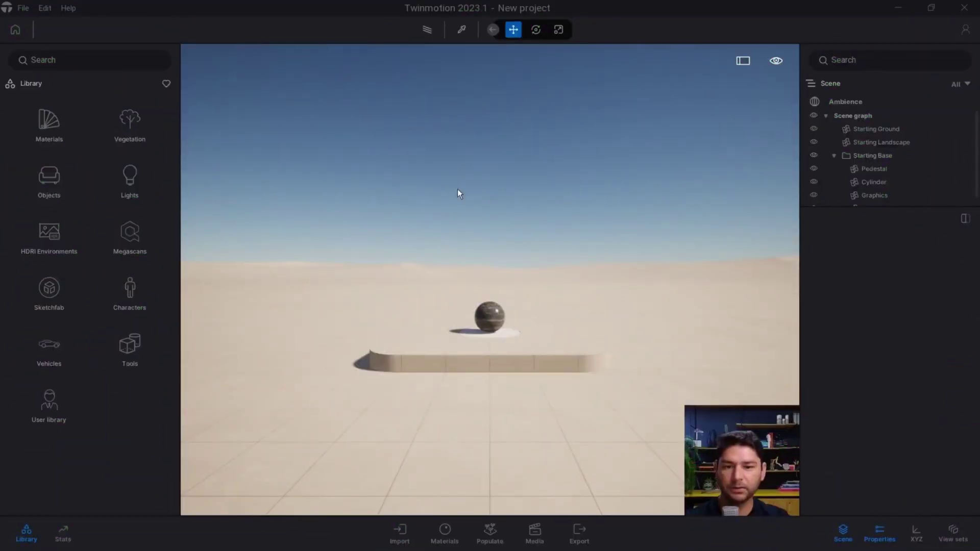
- Switch to Twinmotion and choose CatFlat Apartament-Line Desing Studio_RenderON PRO.udatasmith as the geometry file for a new import
{"action": "left_click", "coordinate": [400, 531]}
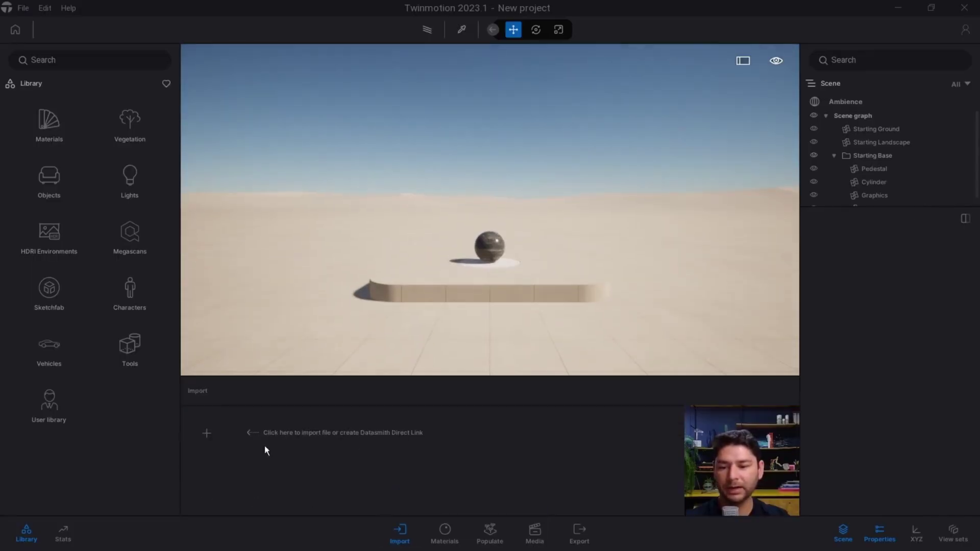
{"action": "left_click", "coordinate": [208, 435]}
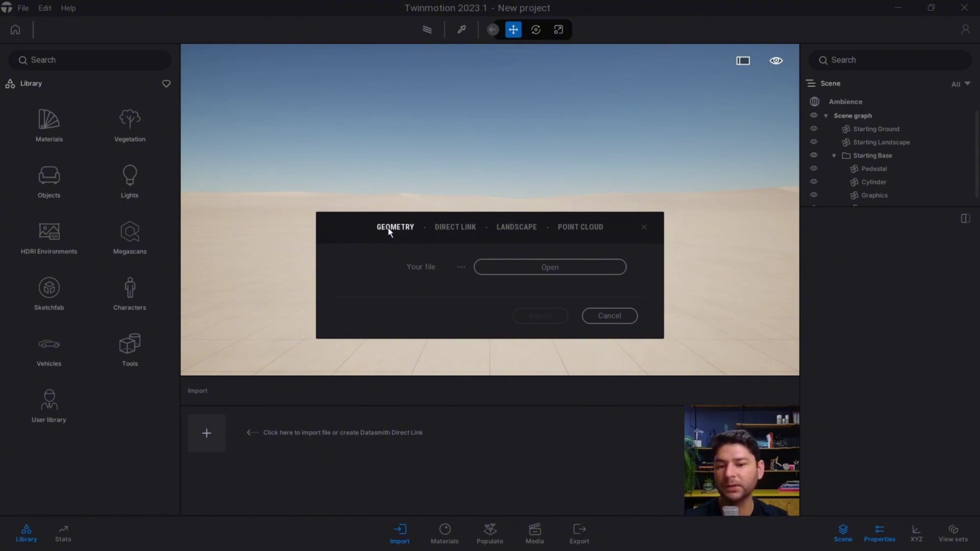
{"action": "left_click", "coordinate": [543, 271]}
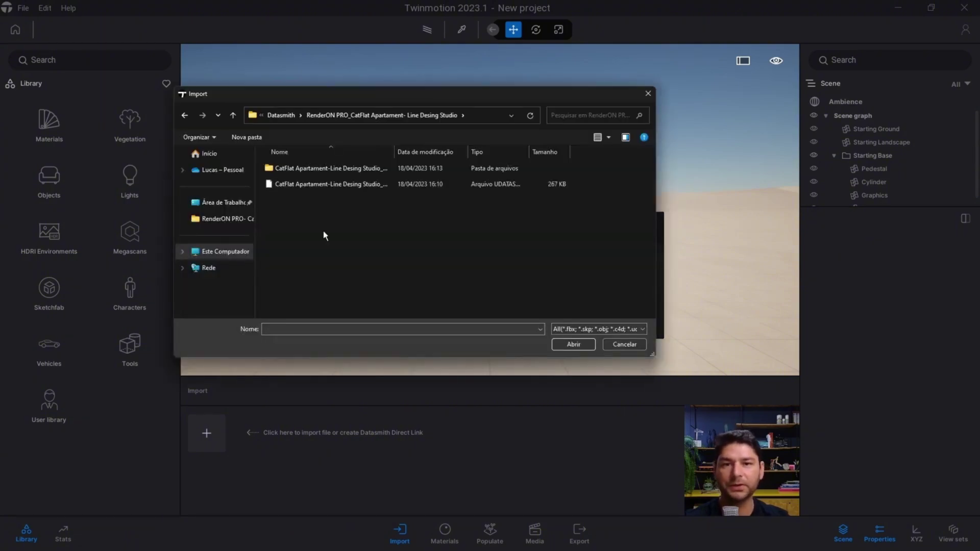
{"action": "left_click", "coordinate": [286, 186]}
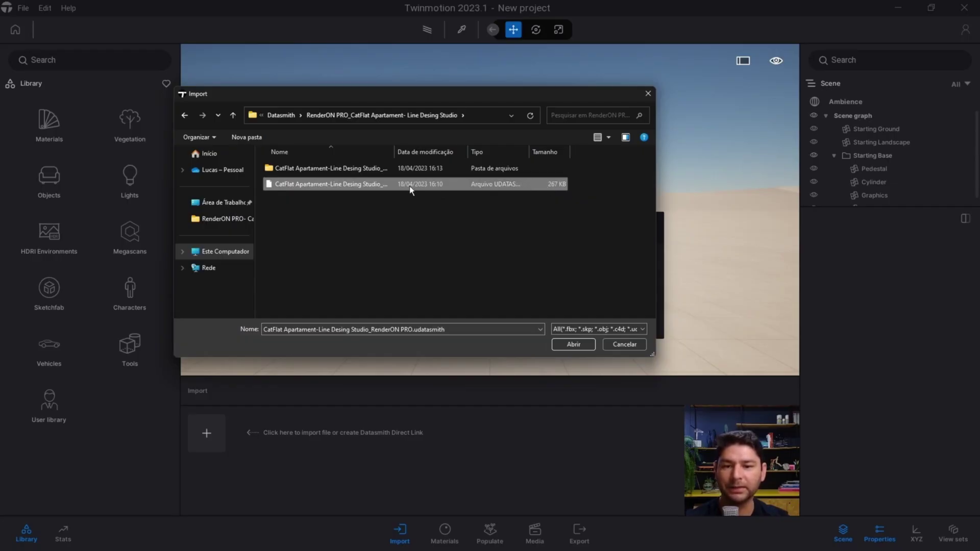
{"action": "left_click", "coordinate": [574, 345]}
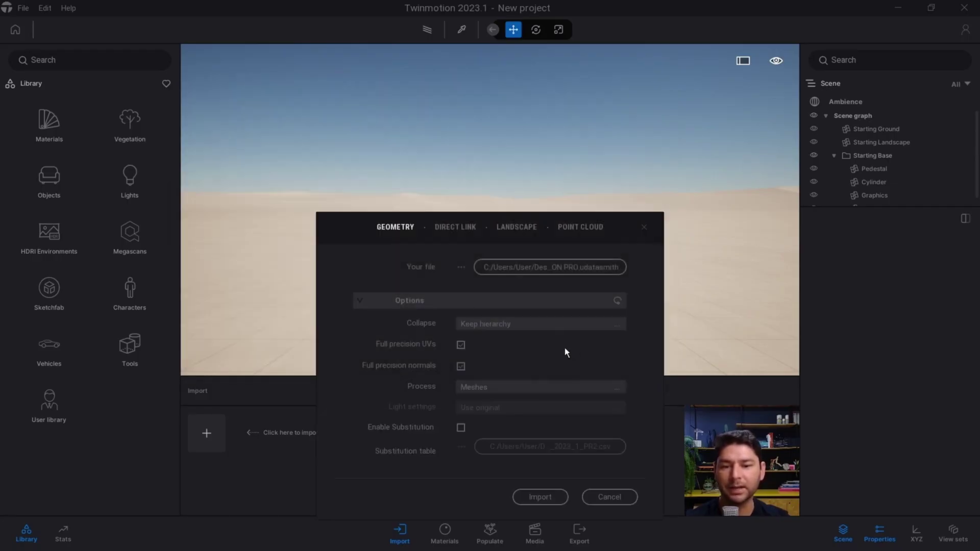
- Import the Datasmith geometry with Collapse set to Keep hierarchy and Process set to Meshes
{"action": "left_click_drag", "start_coordinate": [359, 230], "coordinate": [245, 75]}
{"action": "left_click", "coordinate": [385, 177]}
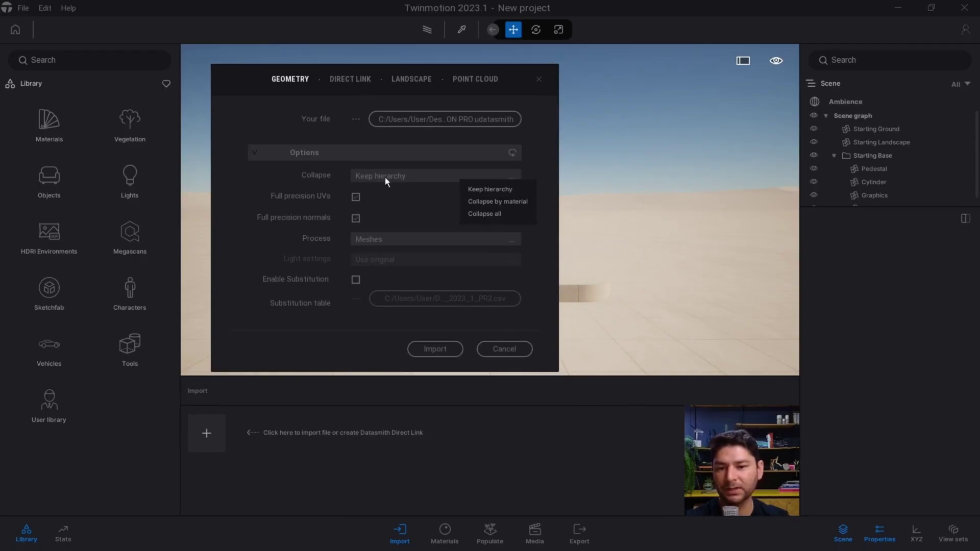
{"action": "left_click", "coordinate": [485, 191]}
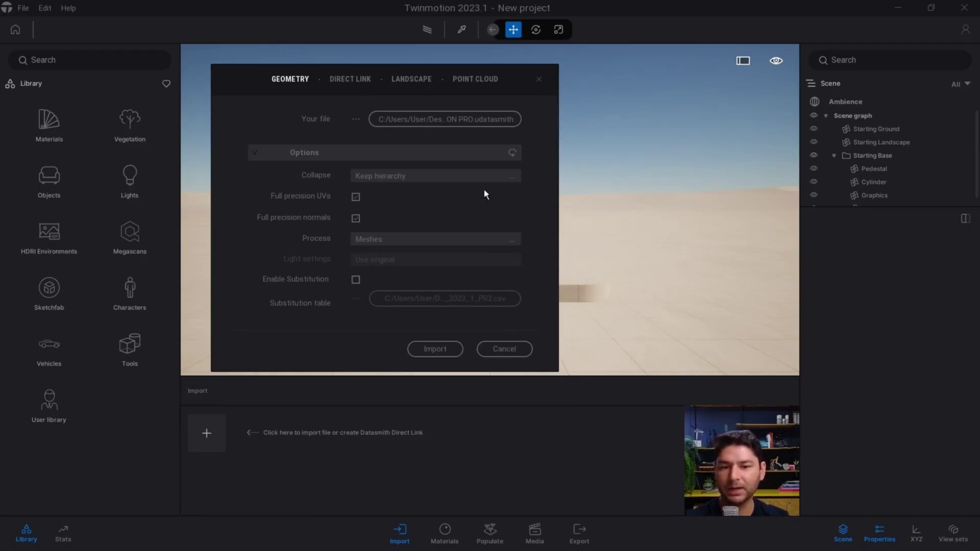
{"action": "left_click", "coordinate": [377, 241]}
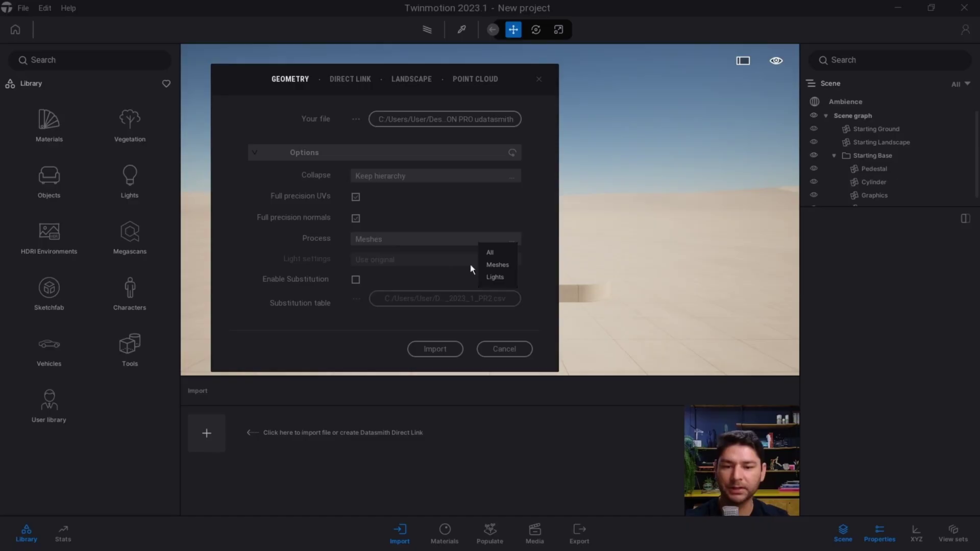
{"action": "left_click", "coordinate": [434, 349]}
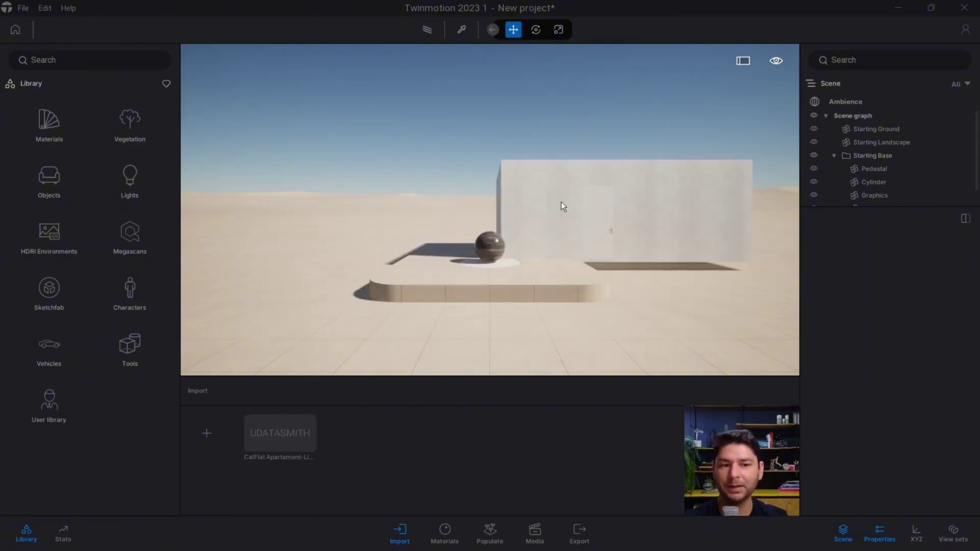
- Hide the Library and Properties panels and toggle the imported CatFlat container's visibility off and on
{"action": "left_click", "coordinate": [26, 531]}
{"action": "left_click", "coordinate": [887, 531]}
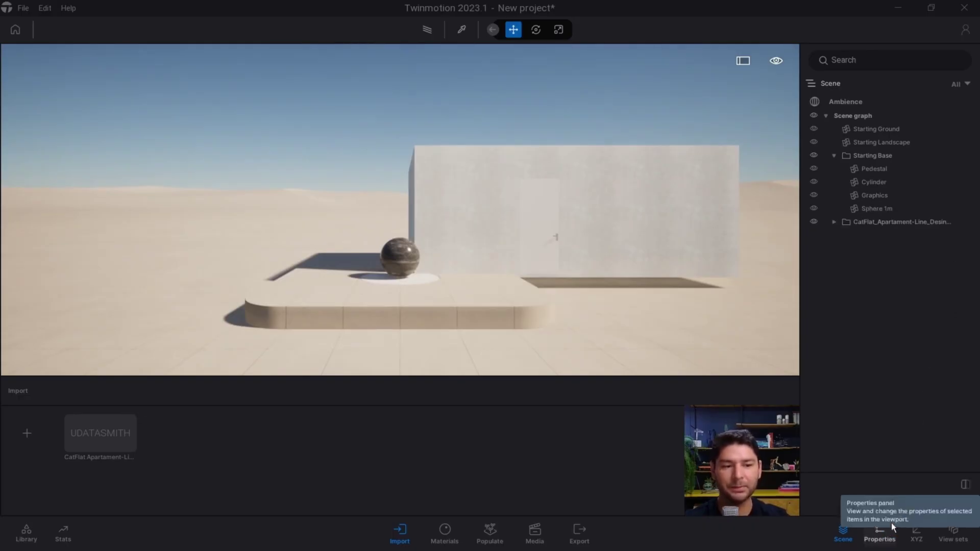
{"action": "left_click", "coordinate": [871, 223]}
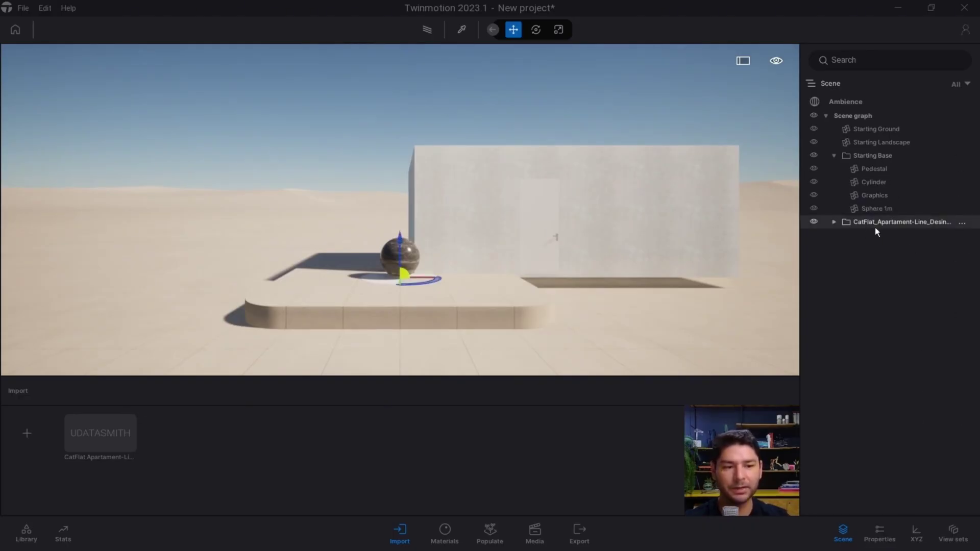
{"action": "left_click", "coordinate": [813, 222]}
{"action": "left_click", "coordinate": [814, 222]}
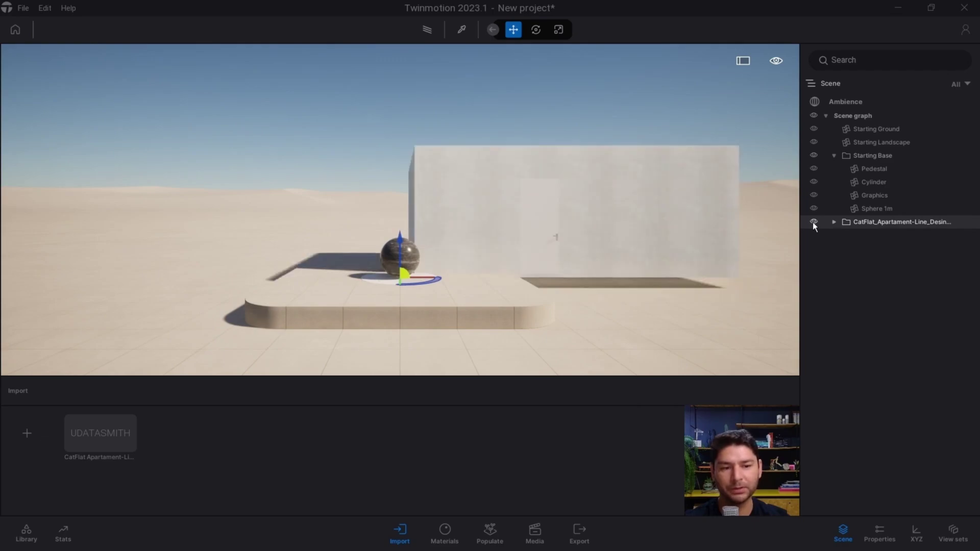
{"action": "left_click", "coordinate": [814, 222]}
{"action": "left_click", "coordinate": [814, 222]}
{"action": "left_click", "coordinate": [814, 222]}
{"action": "left_click", "coordinate": [814, 222]}
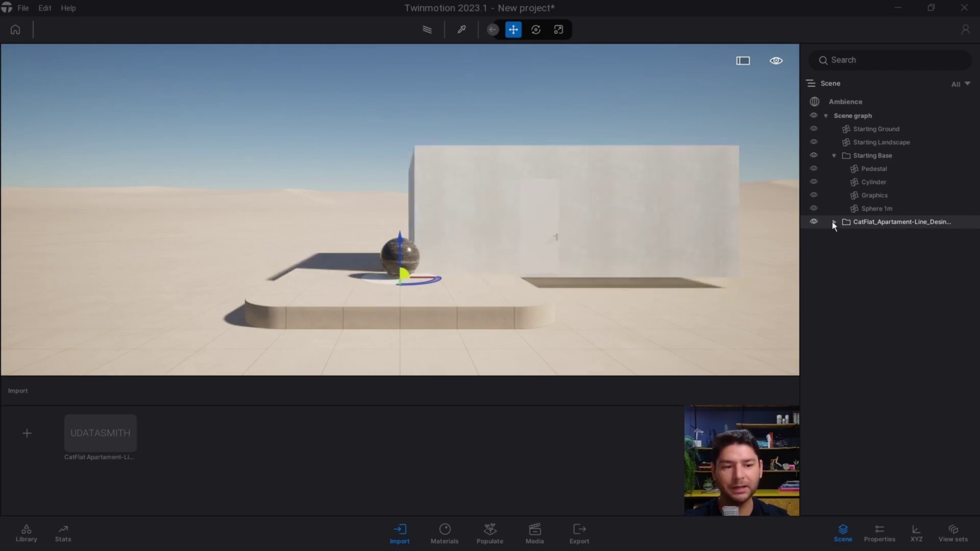
- Rename the imported CatFlat container as "01 | PROJETO"
{"action": "double_click", "coordinate": [867, 222]}
{"action": "type", "text": "01"}
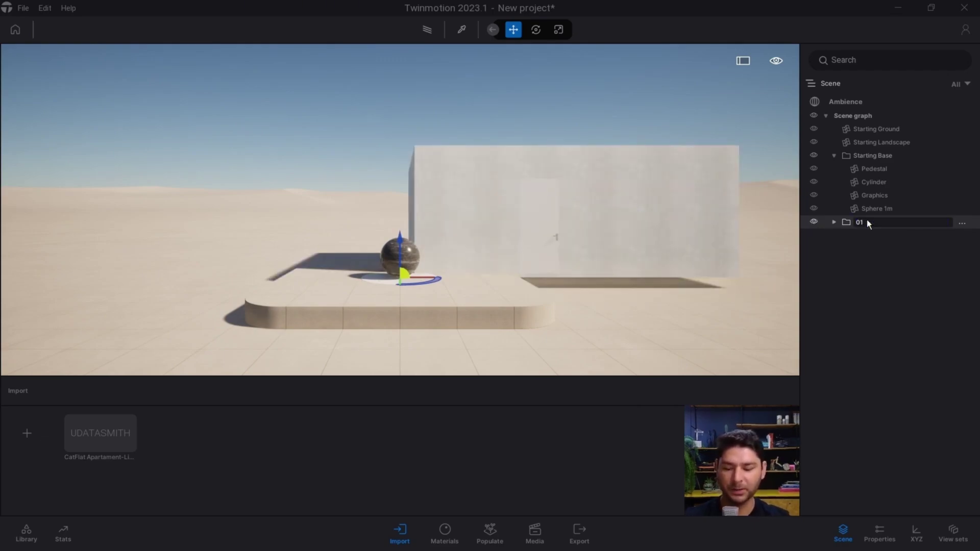
{"action": "type", "text": " | PROJETO"}
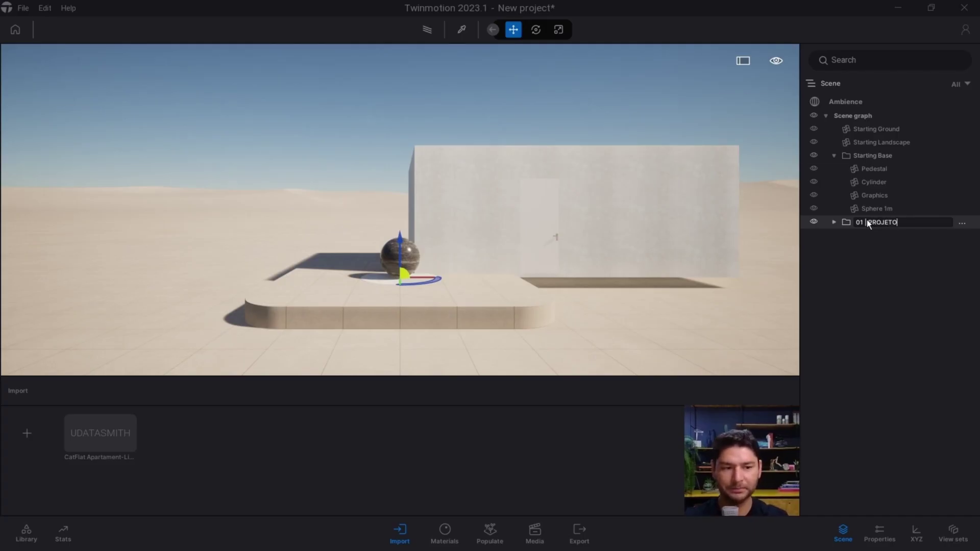
- Hide the Starting Base folder in the scene graph and delete it with its pedestal, cylinder, graphics and sphere
{"action": "left_click", "coordinate": [854, 157]}
{"action": "left_click", "coordinate": [813, 155]}
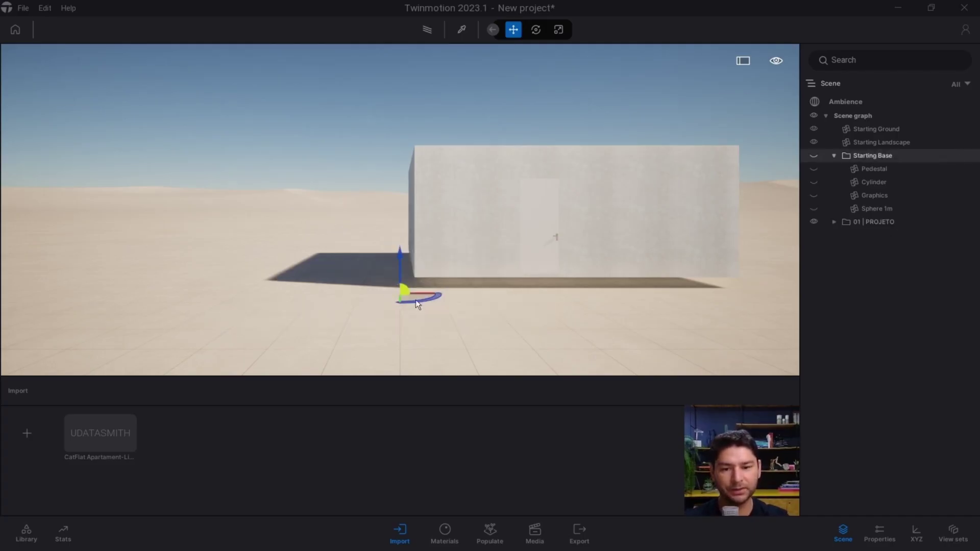
{"action": "key", "text": "Delete"}
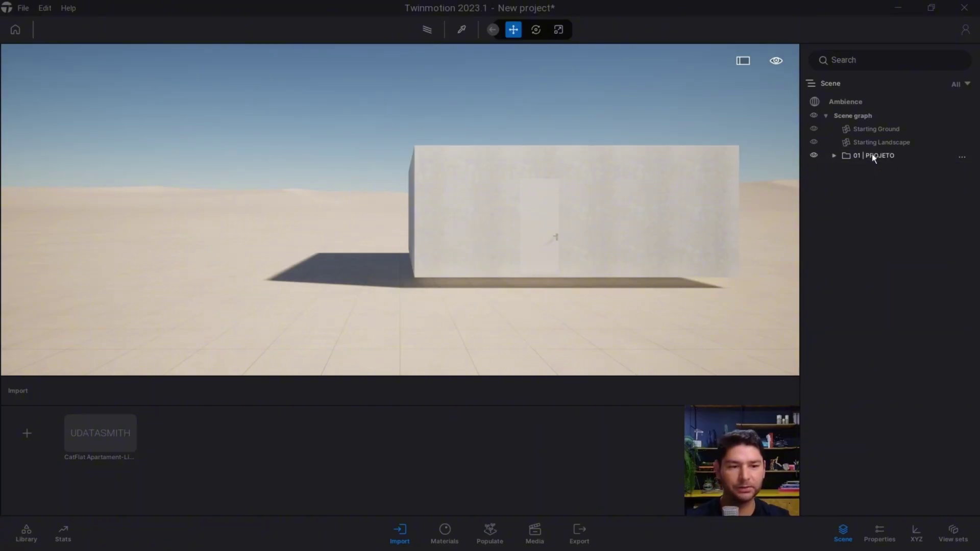
- Create a sub container under the scene graph and name it "02 | AMBIENTACAO"
{"action": "right_click", "coordinate": [852, 116]}
{"action": "left_click", "coordinate": [844, 124]}
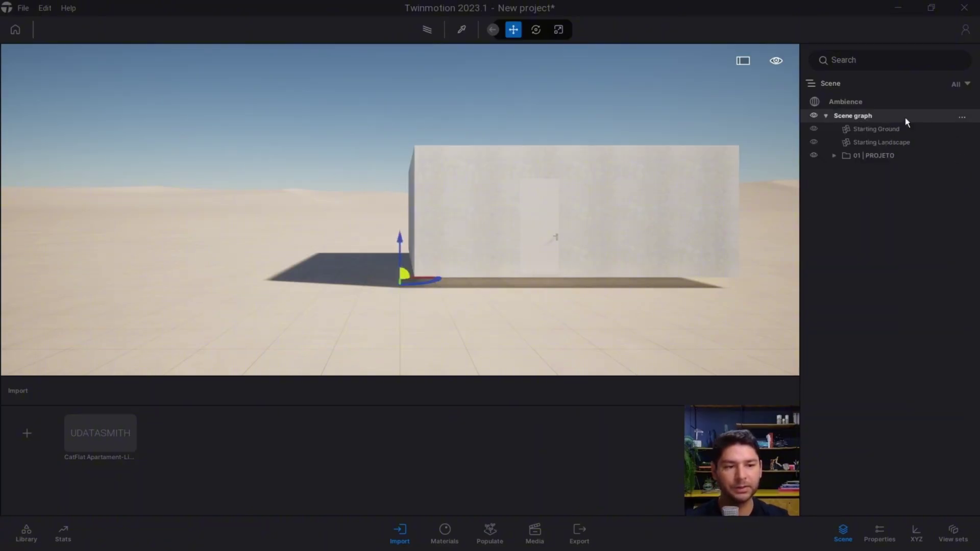
{"action": "right_click", "coordinate": [859, 117]}
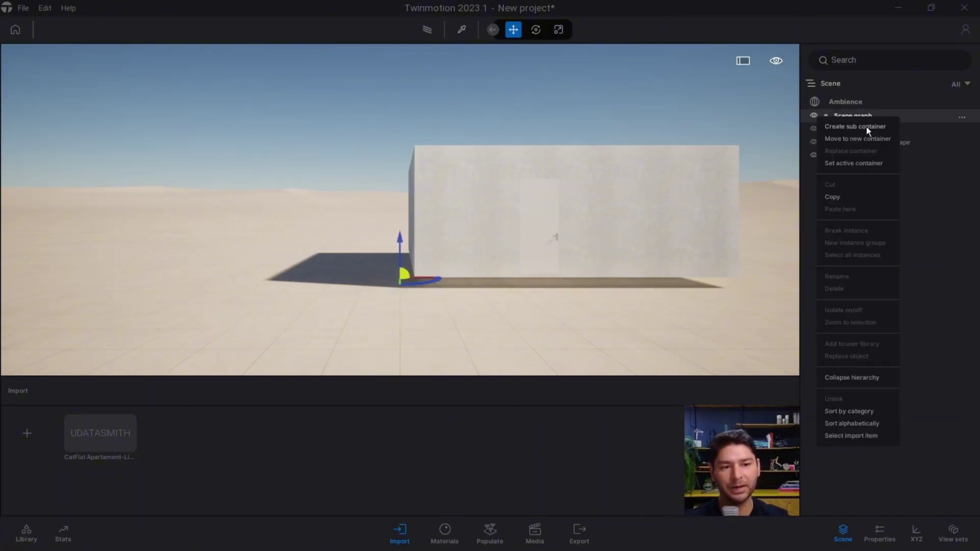
{"action": "left_click", "coordinate": [866, 126]}
{"action": "type", "text": "02 |"}
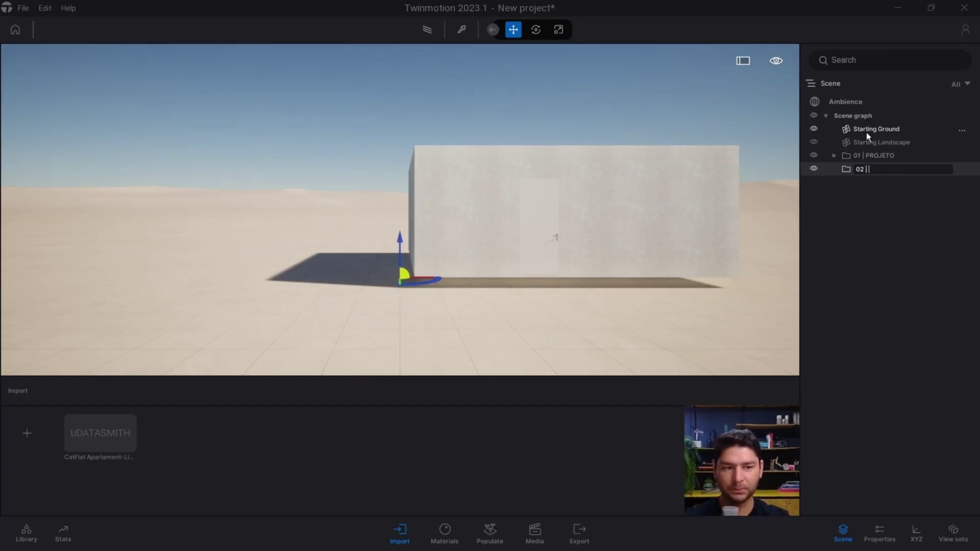
{"action": "type", "text": " IMPLANTACAO"}
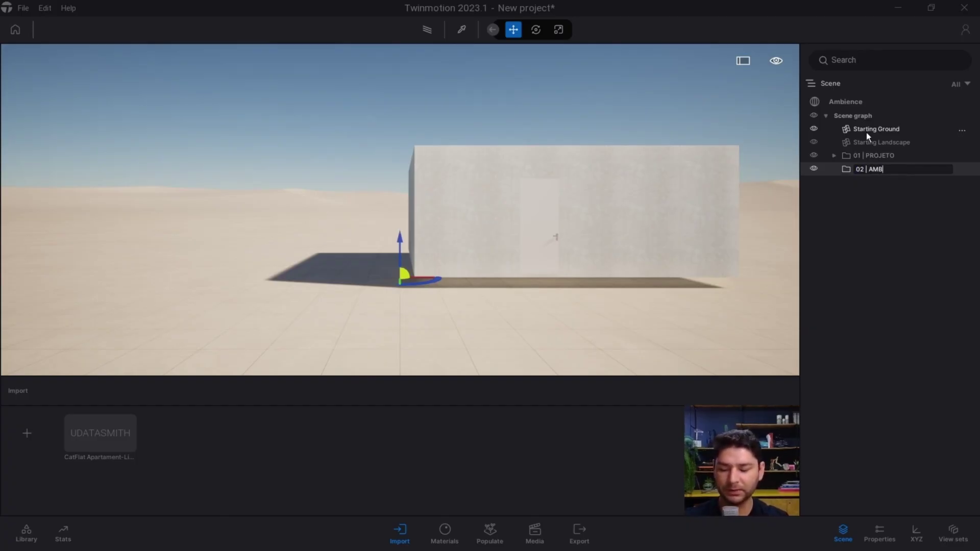
- Add another sub container to the scene graph, named "03 | ILUMINACAO"
{"action": "right_click", "coordinate": [845, 115]}
{"action": "left_click", "coordinate": [851, 123]}
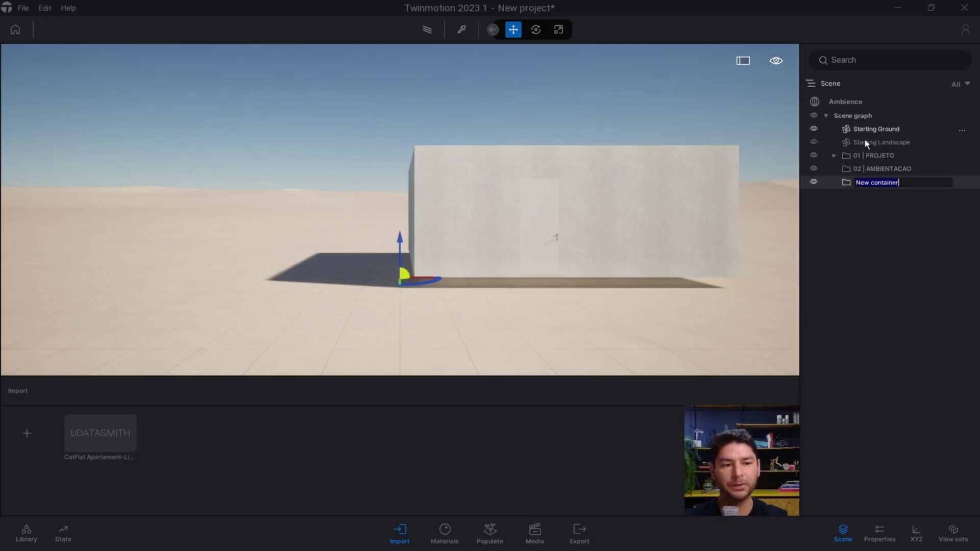
{"action": "type", "text": "03 |"}
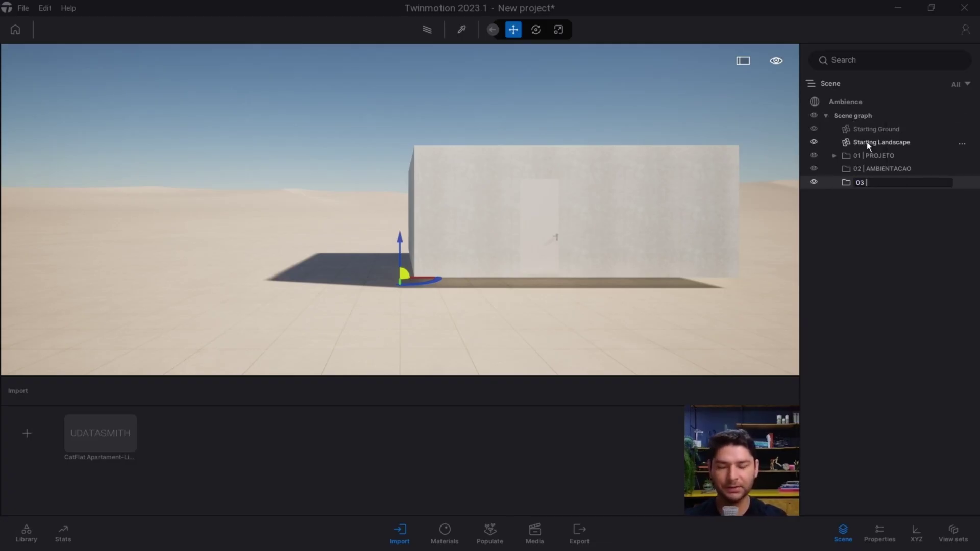
{"action": "type", "text": " ILUMINACAO"}
{"action": "key", "text": "Return"}
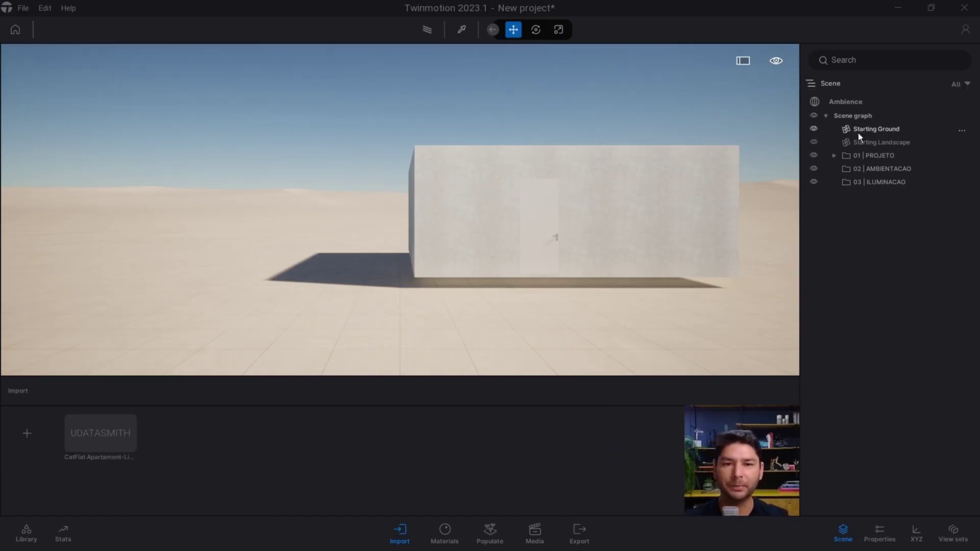
{"action": "right_click", "coordinate": [876, 154]}
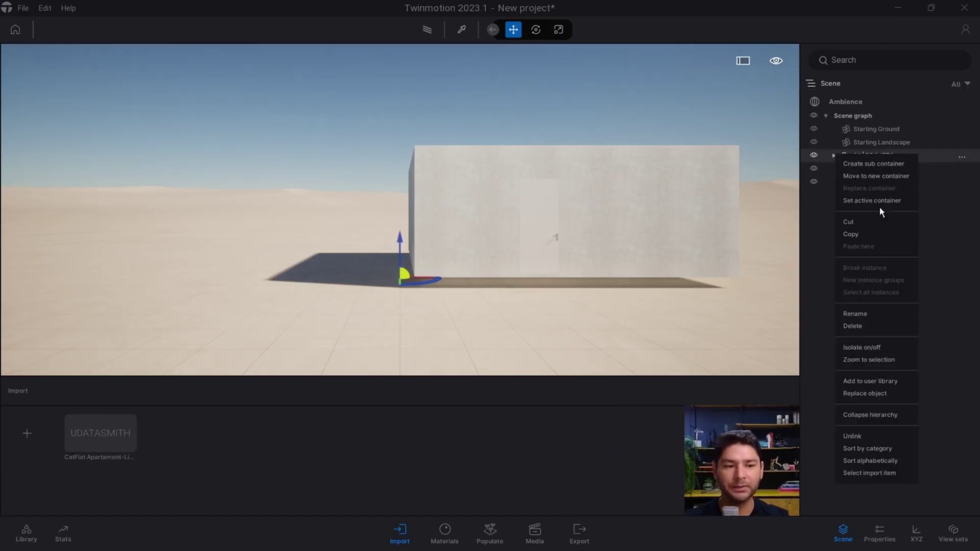
{"action": "left_click", "coordinate": [945, 194]}
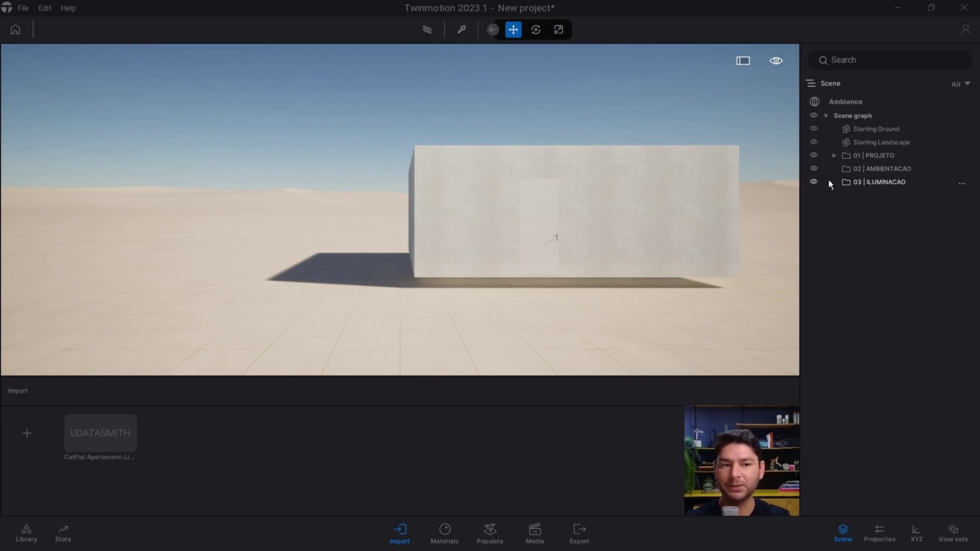
- Move inside the apartment and examine the imported pink kitchen, round table, ovens, ceiling spots and entrance area
{"action": "key", "text": "w"}
{"action": "key", "text": "d"}
{"action": "right_click_drag", "start_coordinate": [464, 268], "coordinate": [541, 268]}
{"action": "key", "text": "w"}
{"action": "right_click_drag", "start_coordinate": [331, 246], "coordinate": [403, 372]}
{"action": "key", "text": "s"}
{"action": "right_click_drag", "start_coordinate": [267, 210], "coordinate": [286, 174]}
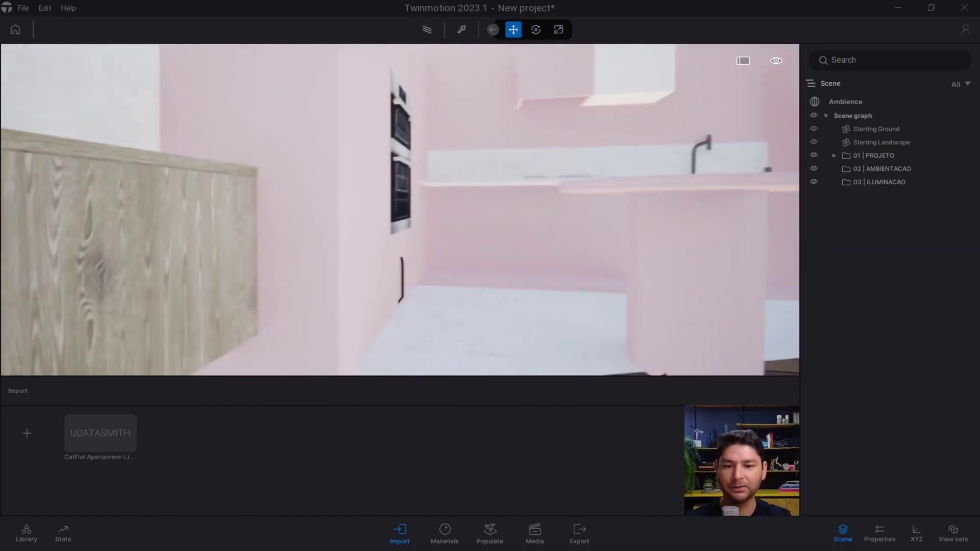
{"action": "right_click_drag", "start_coordinate": [302, 217], "coordinate": [340, 220]}
{"action": "key", "text": "e"}
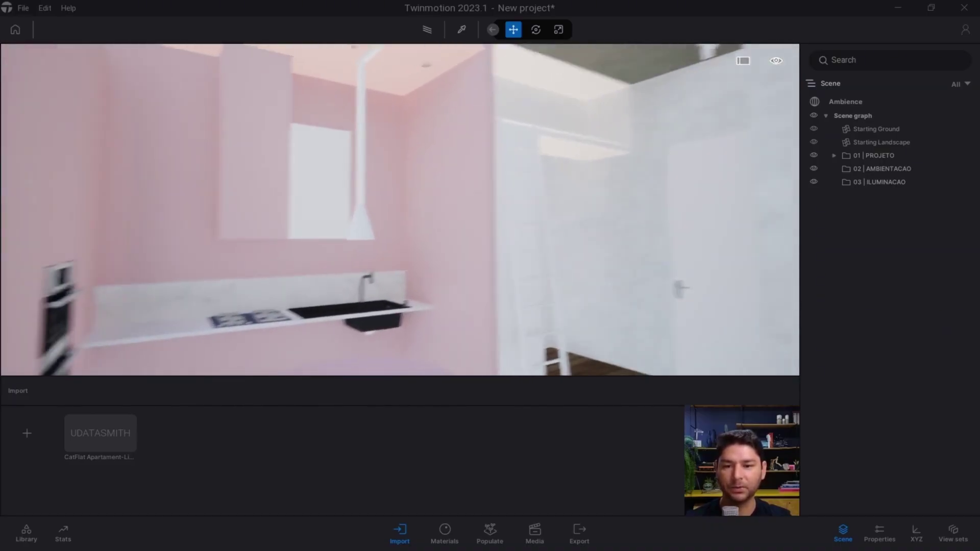
{"action": "right_click_drag", "start_coordinate": [425, 212], "coordinate": [393, 213]}
{"action": "right_click_drag", "start_coordinate": [455, 207], "coordinate": [443, 225]}
{"action": "key", "text": "d"}
{"action": "right_click_drag", "start_coordinate": [525, 200], "coordinate": [393, 278]}
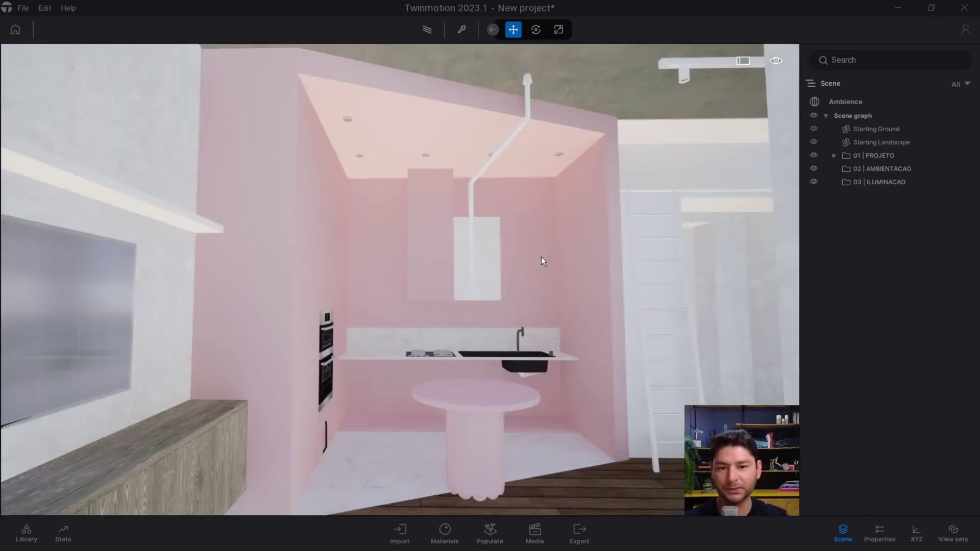